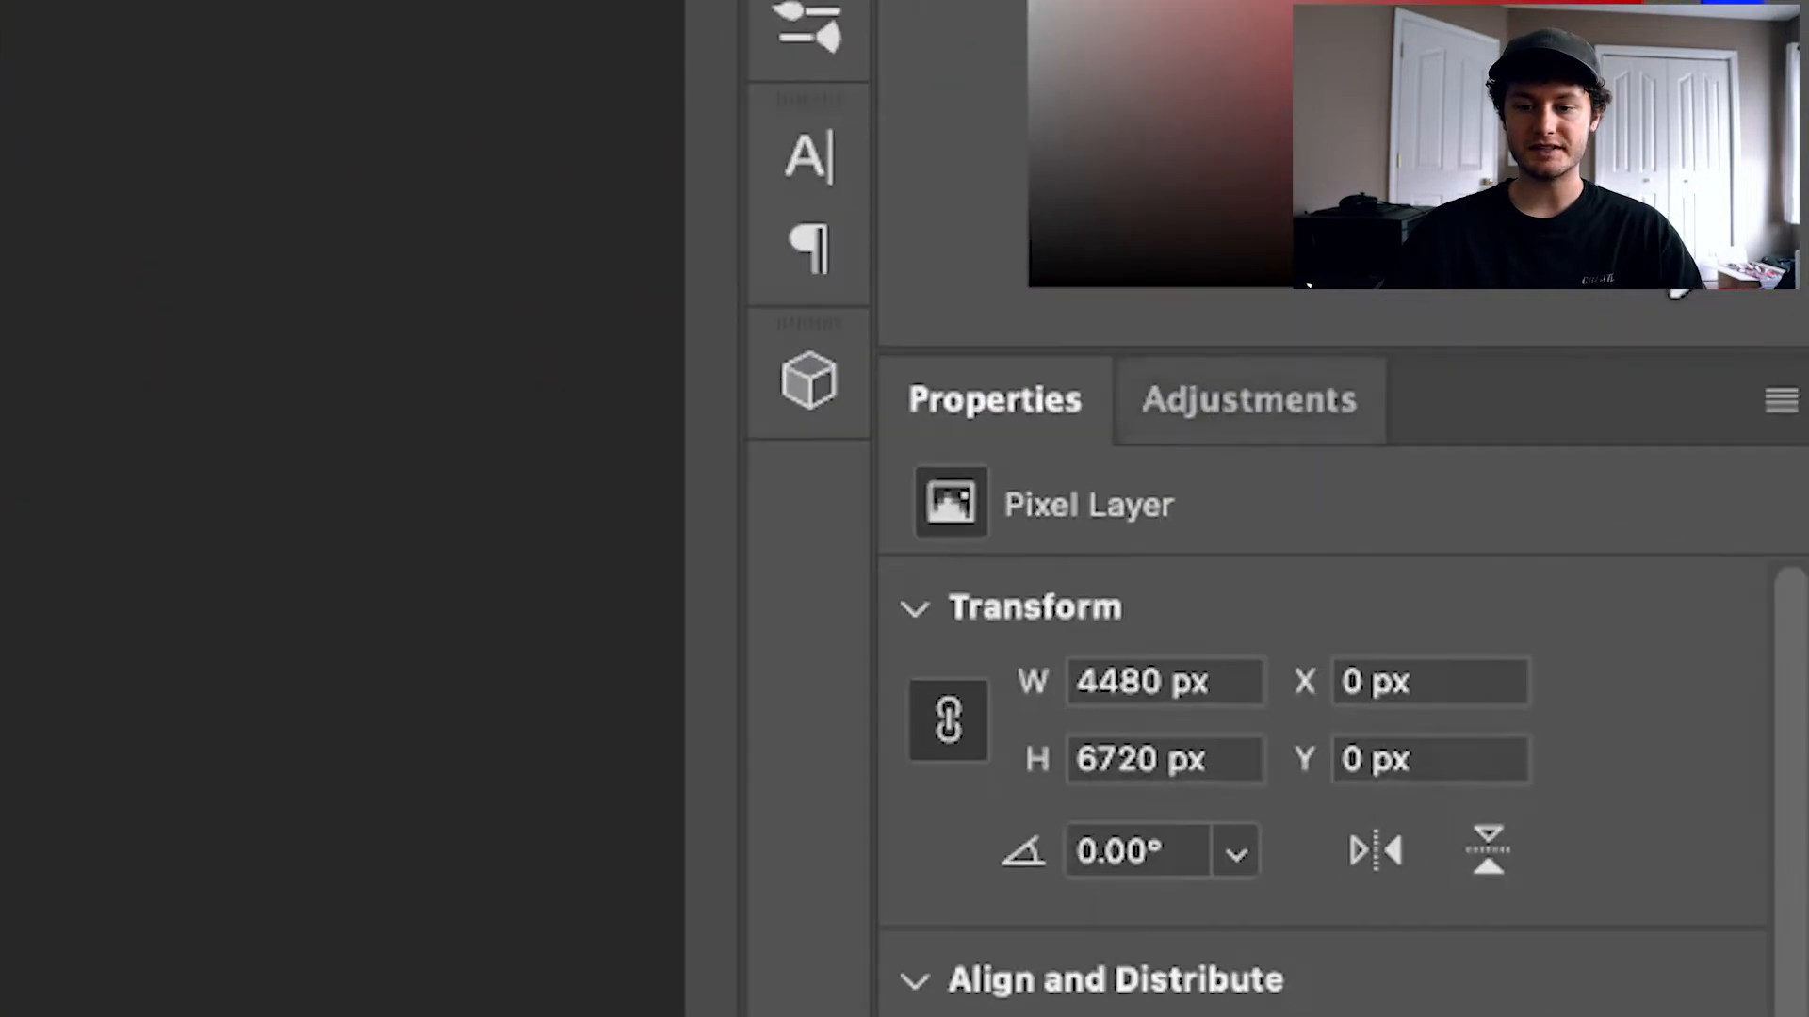
Add a Selective Color adjustment layer and, for the Reds, lower cyan and raise magenta and yellow
click(1622, 293)
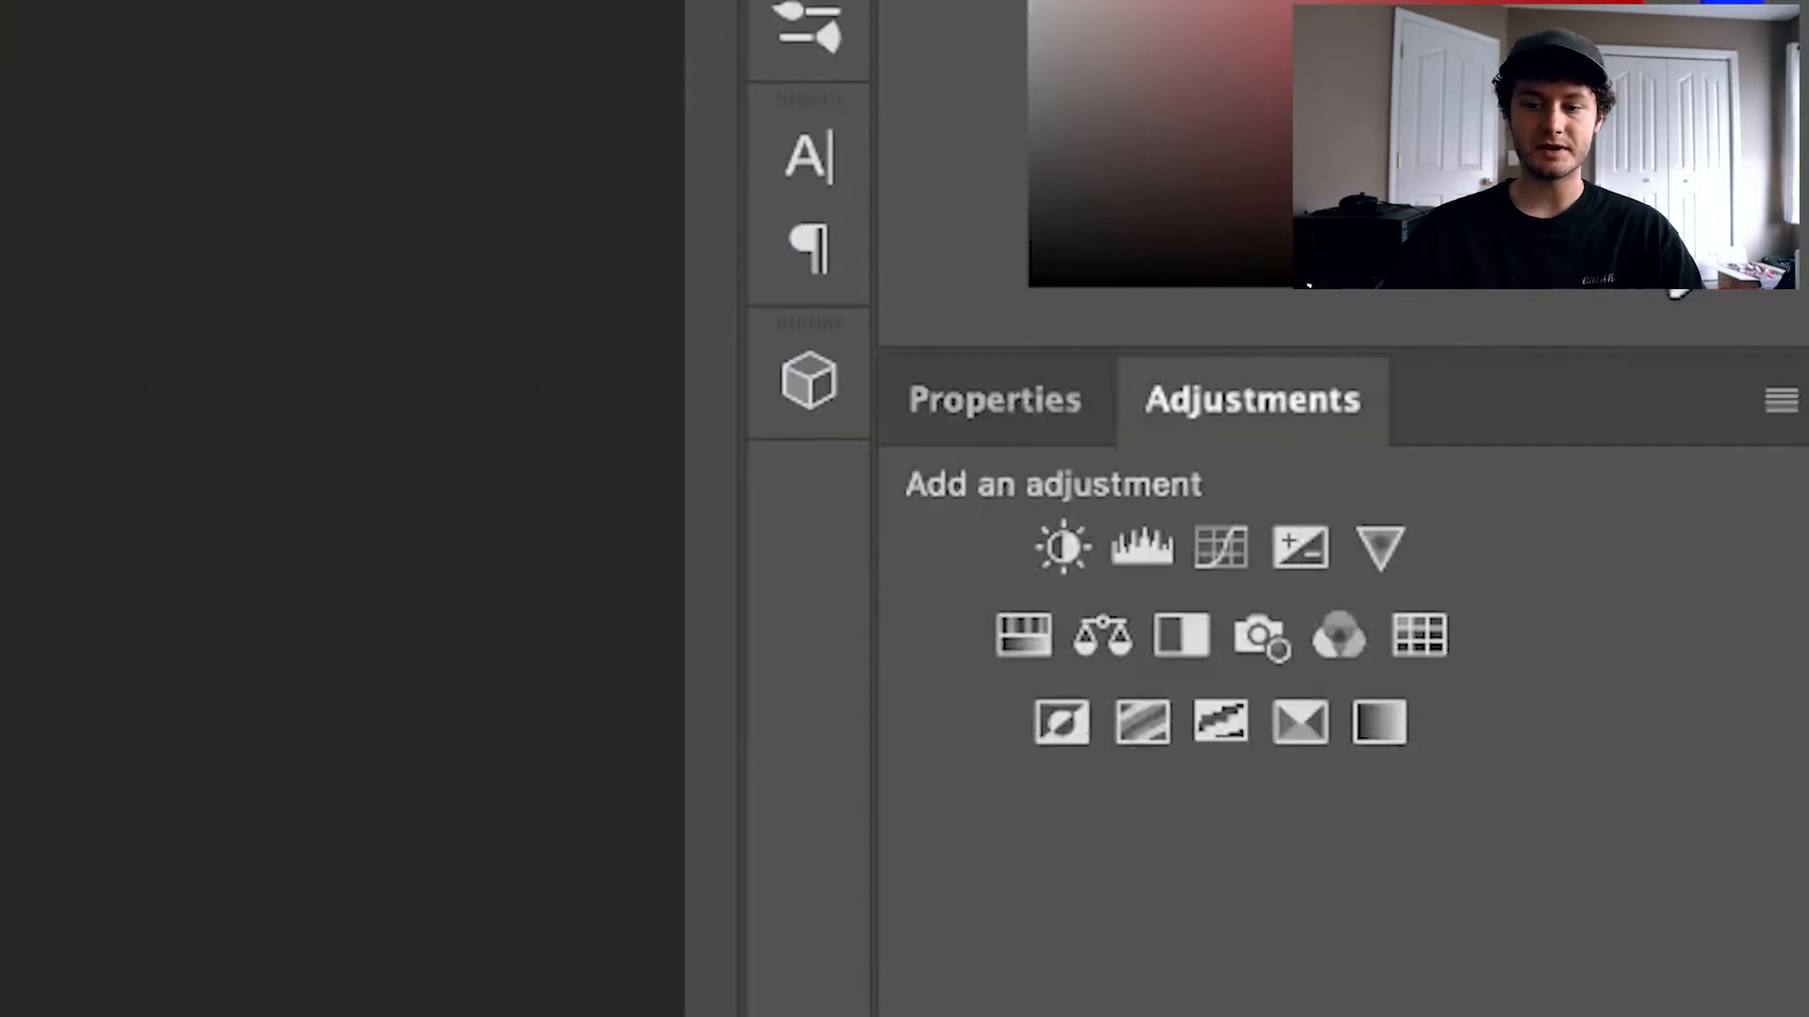
click(1300, 722)
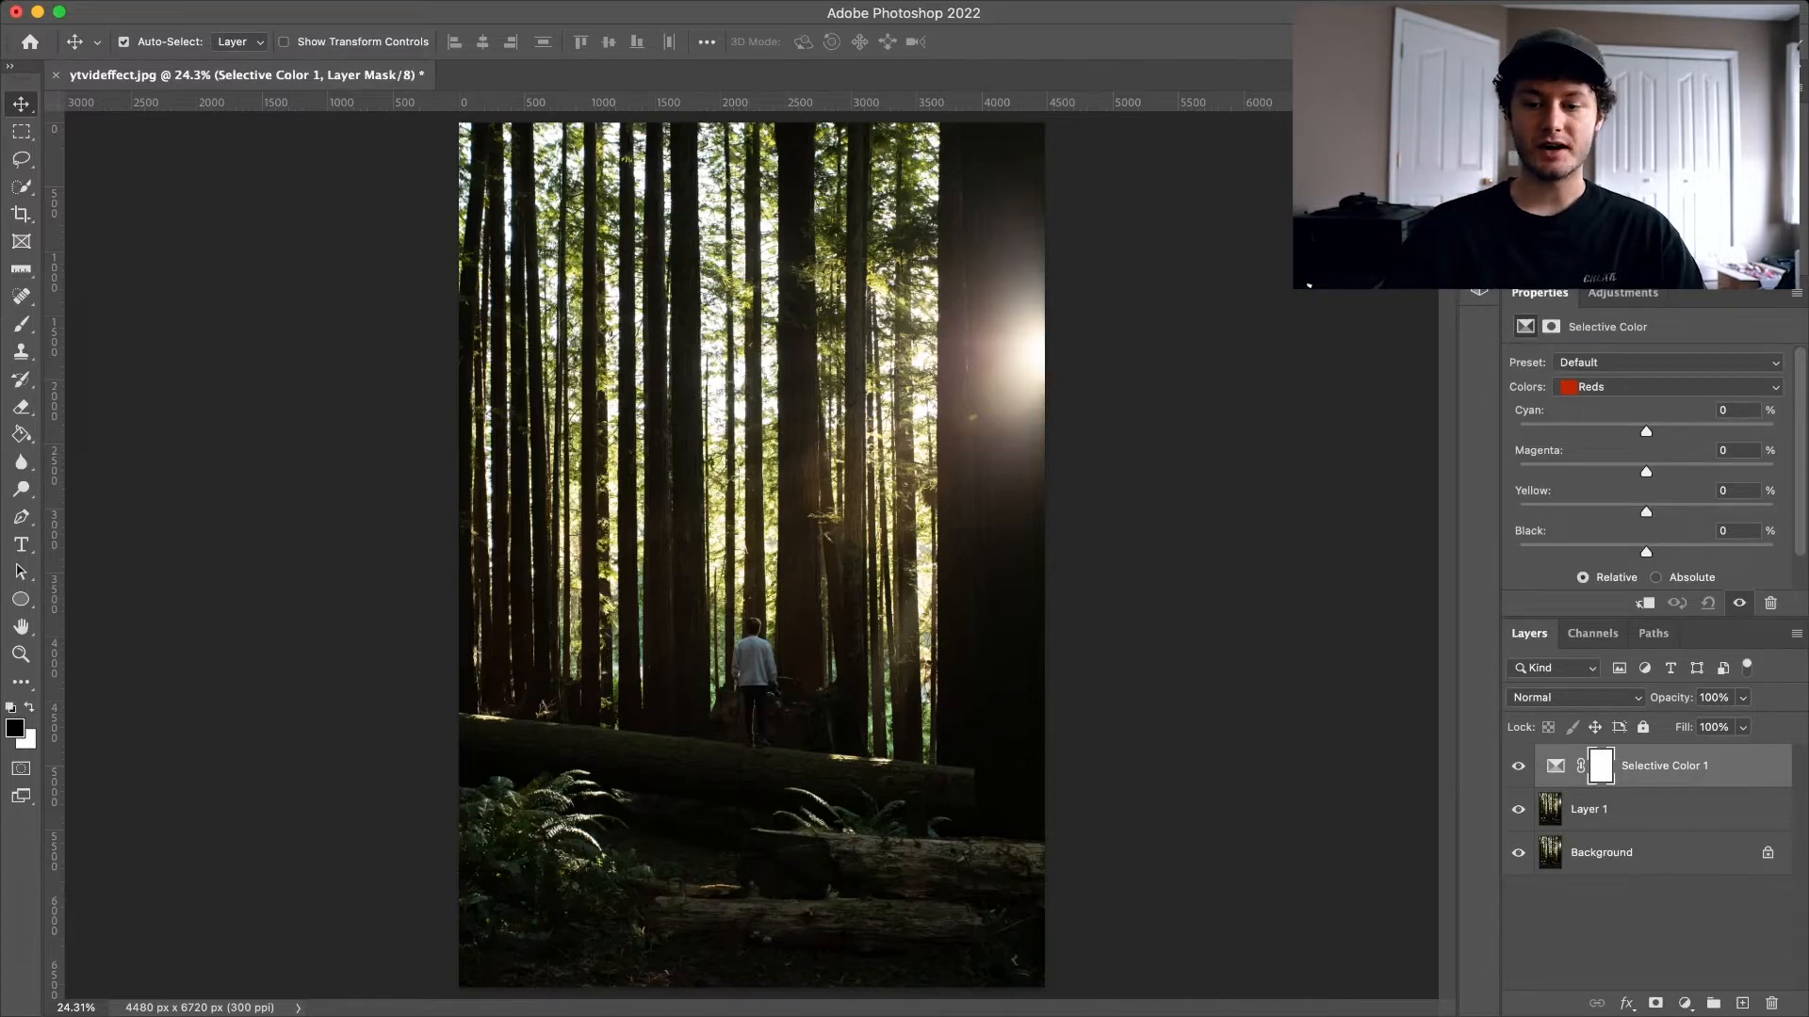
drag(1646, 432, 1543, 431)
drag(1645, 472, 1693, 512)
For the Greens in Selective Color, reduce cyan to its minimum and slightly raise magenta, yellow and black
click(1667, 387)
click(1602, 427)
drag(1645, 431, 1517, 431)
drag(1646, 472, 1656, 512)
drag(1645, 553, 1668, 553)
Raise magenta for the Yellows in the Selective Color adjustment to warm the foliage
click(1667, 387)
click(1601, 367)
drag(1645, 472, 1696, 472)
For the Neutrals in Selective Color, set cyan to +8, yellow to +4 and black to -6
click(1668, 388)
click(1602, 511)
drag(1646, 432, 1655, 431)
drag(1646, 512, 1651, 513)
drag(1645, 553, 1641, 553)
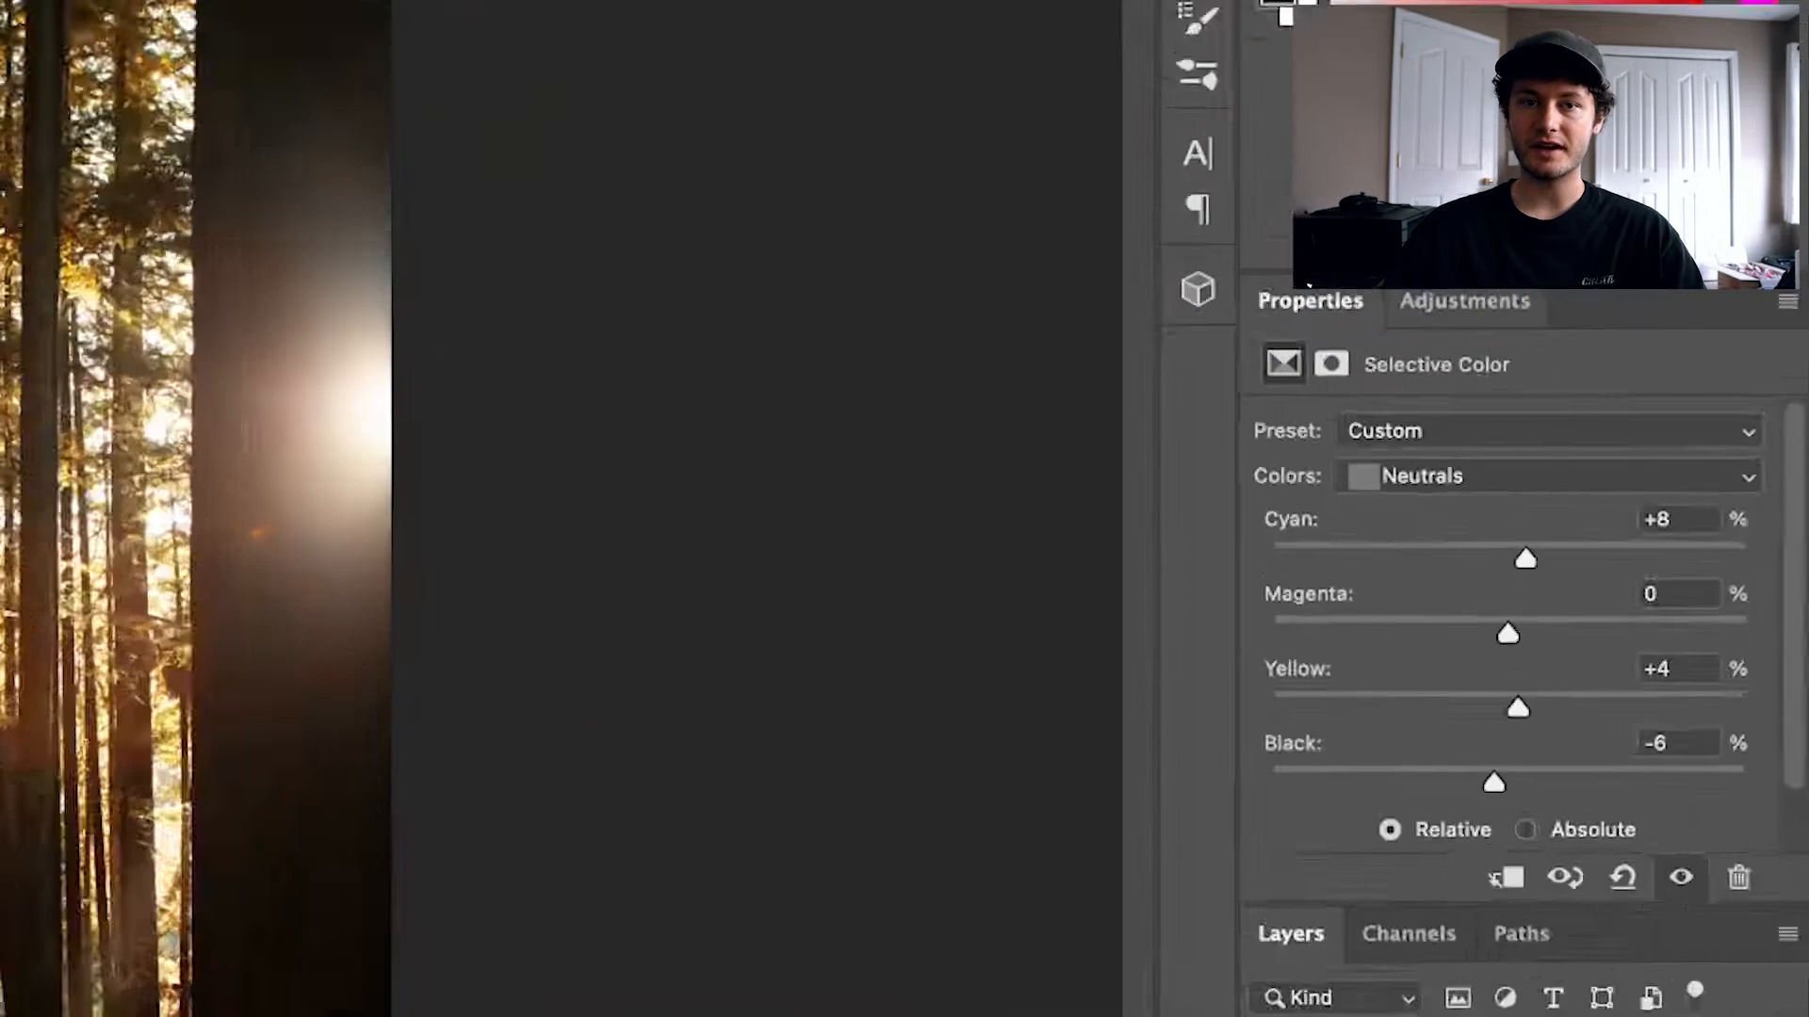
Add a Color Balance adjustment layer with midtones at -13 cyan–red, -4 magenta–green and -5 yellow–blue
click(1622, 293)
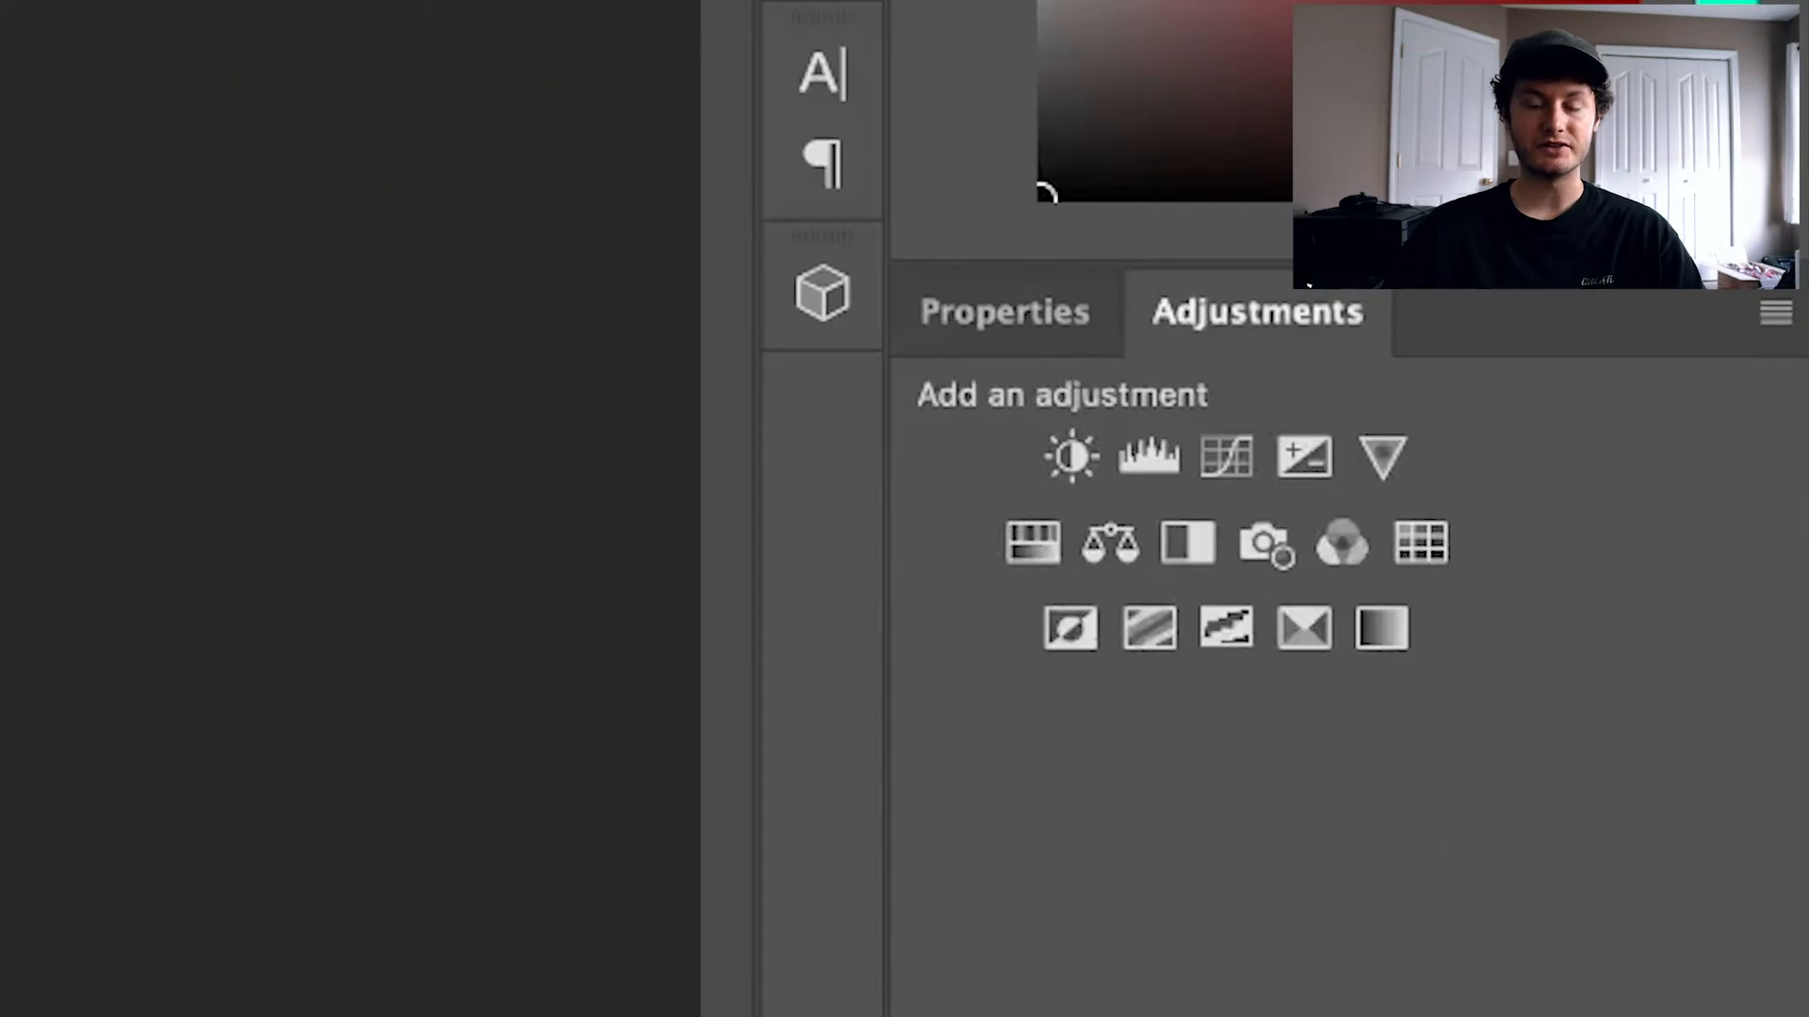
click(1574, 368)
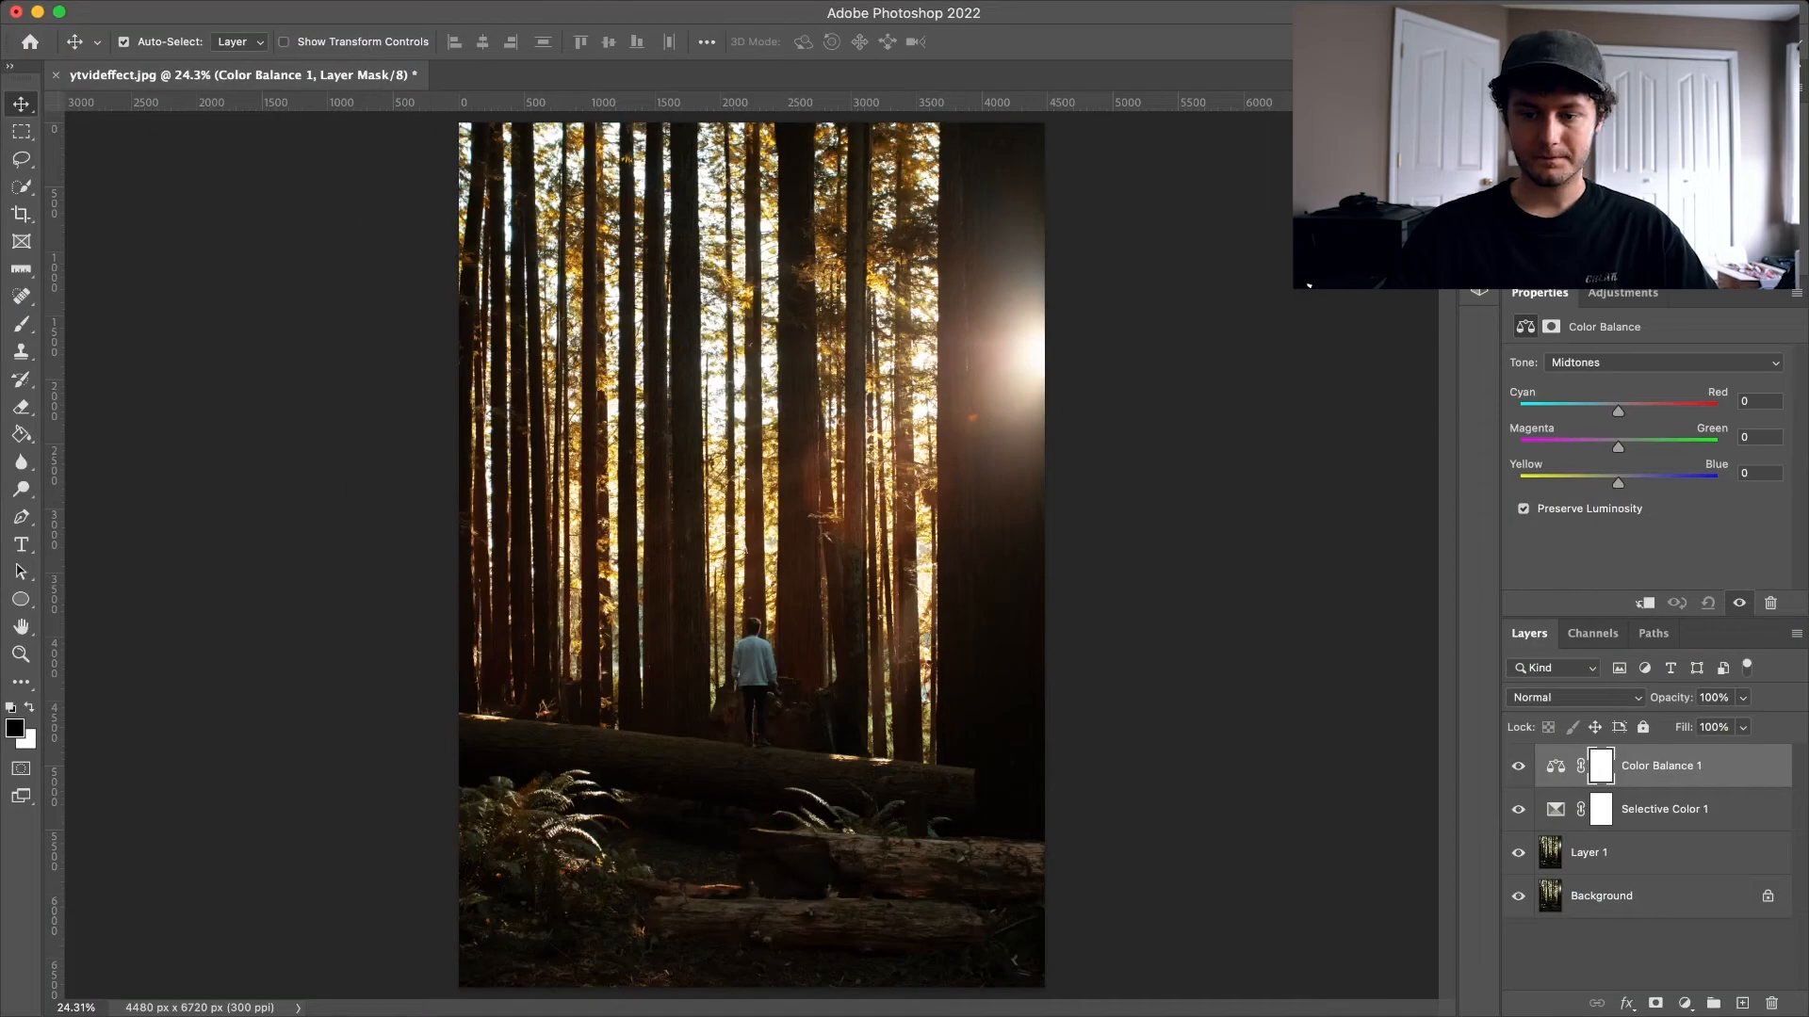
drag(1605, 483, 1611, 484)
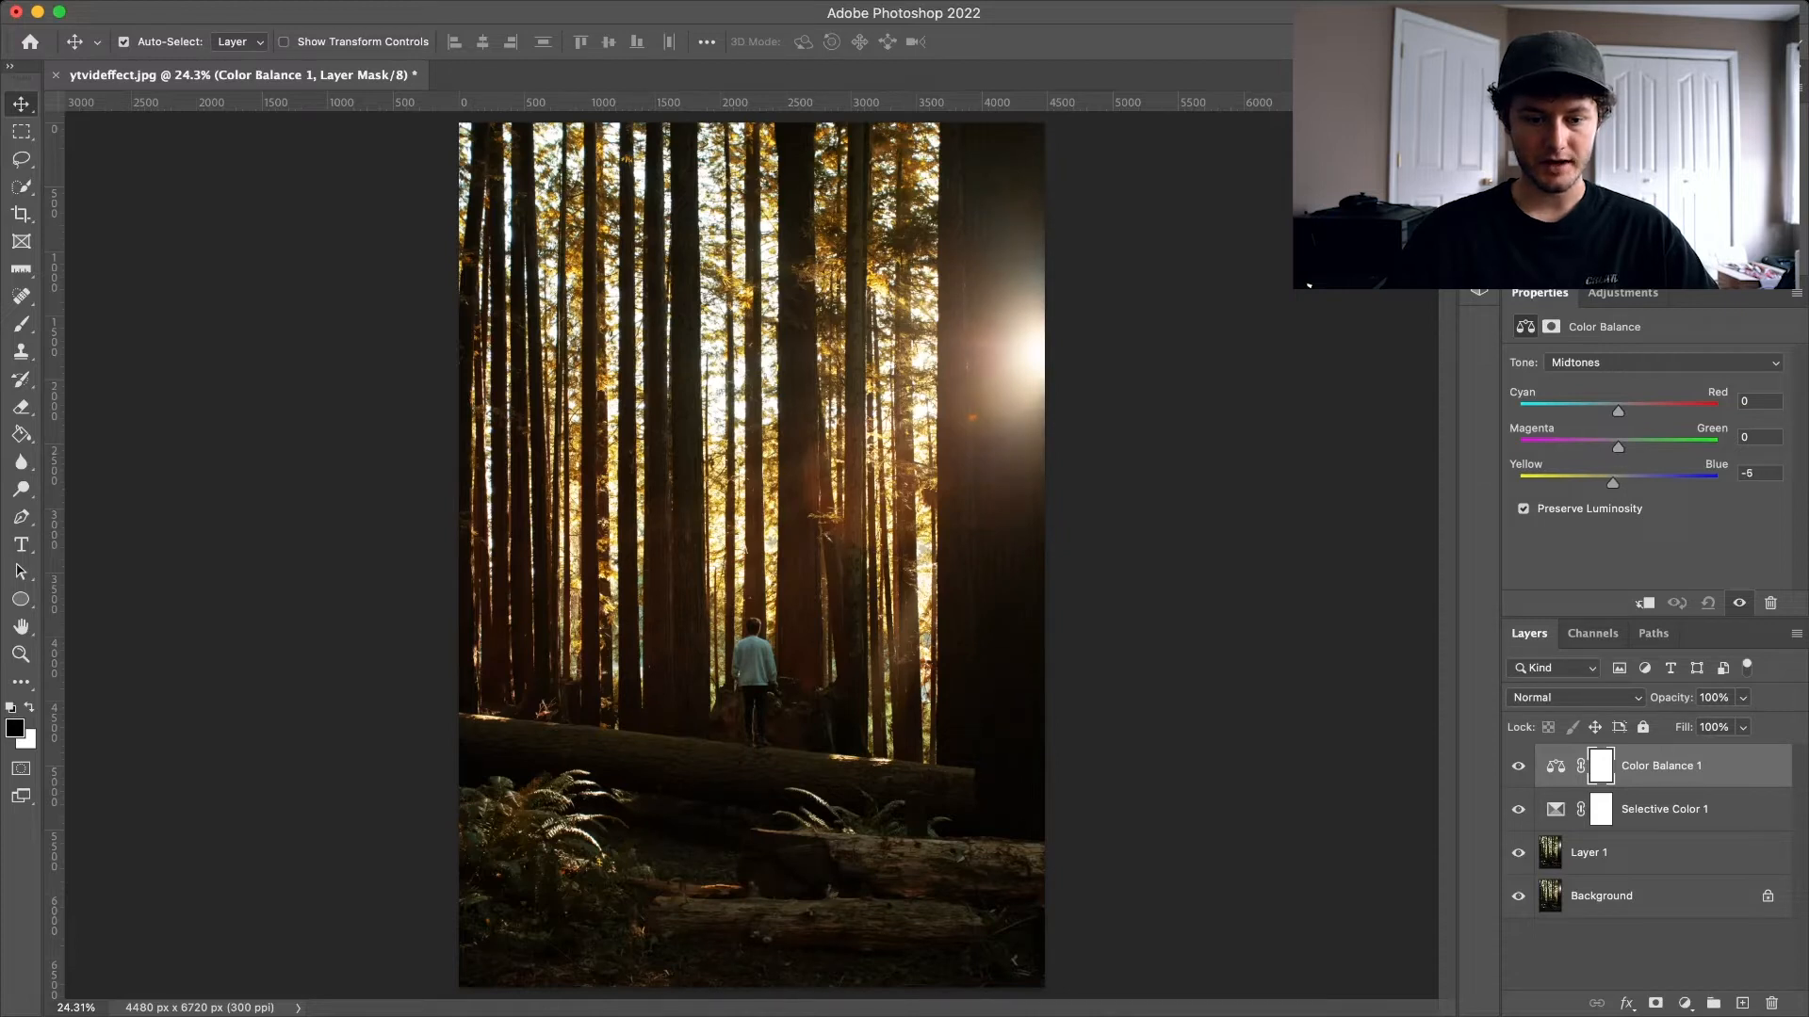
drag(1617, 446, 1605, 411)
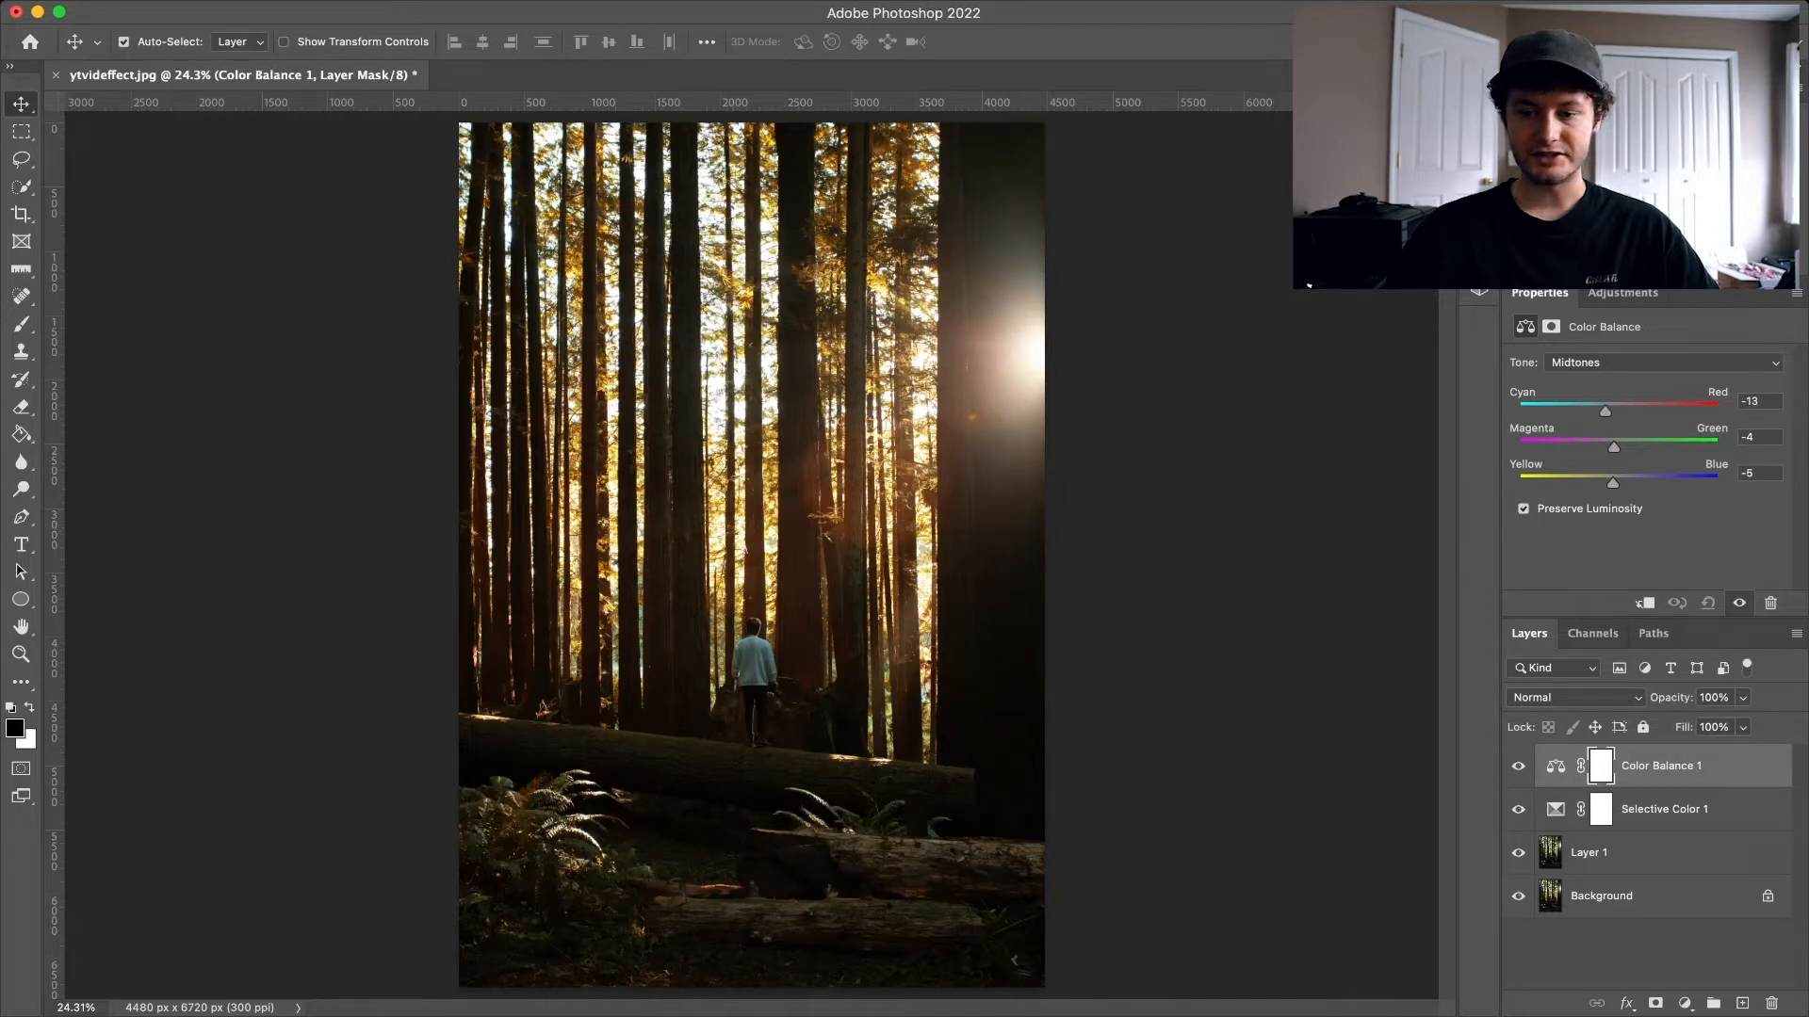
Set Color Balance shadows to -5 magenta–green and +3 yellow–blue, and highlights to -5 cyan–red, -8 magenta–green and -15 yellow–blue
click(1590, 342)
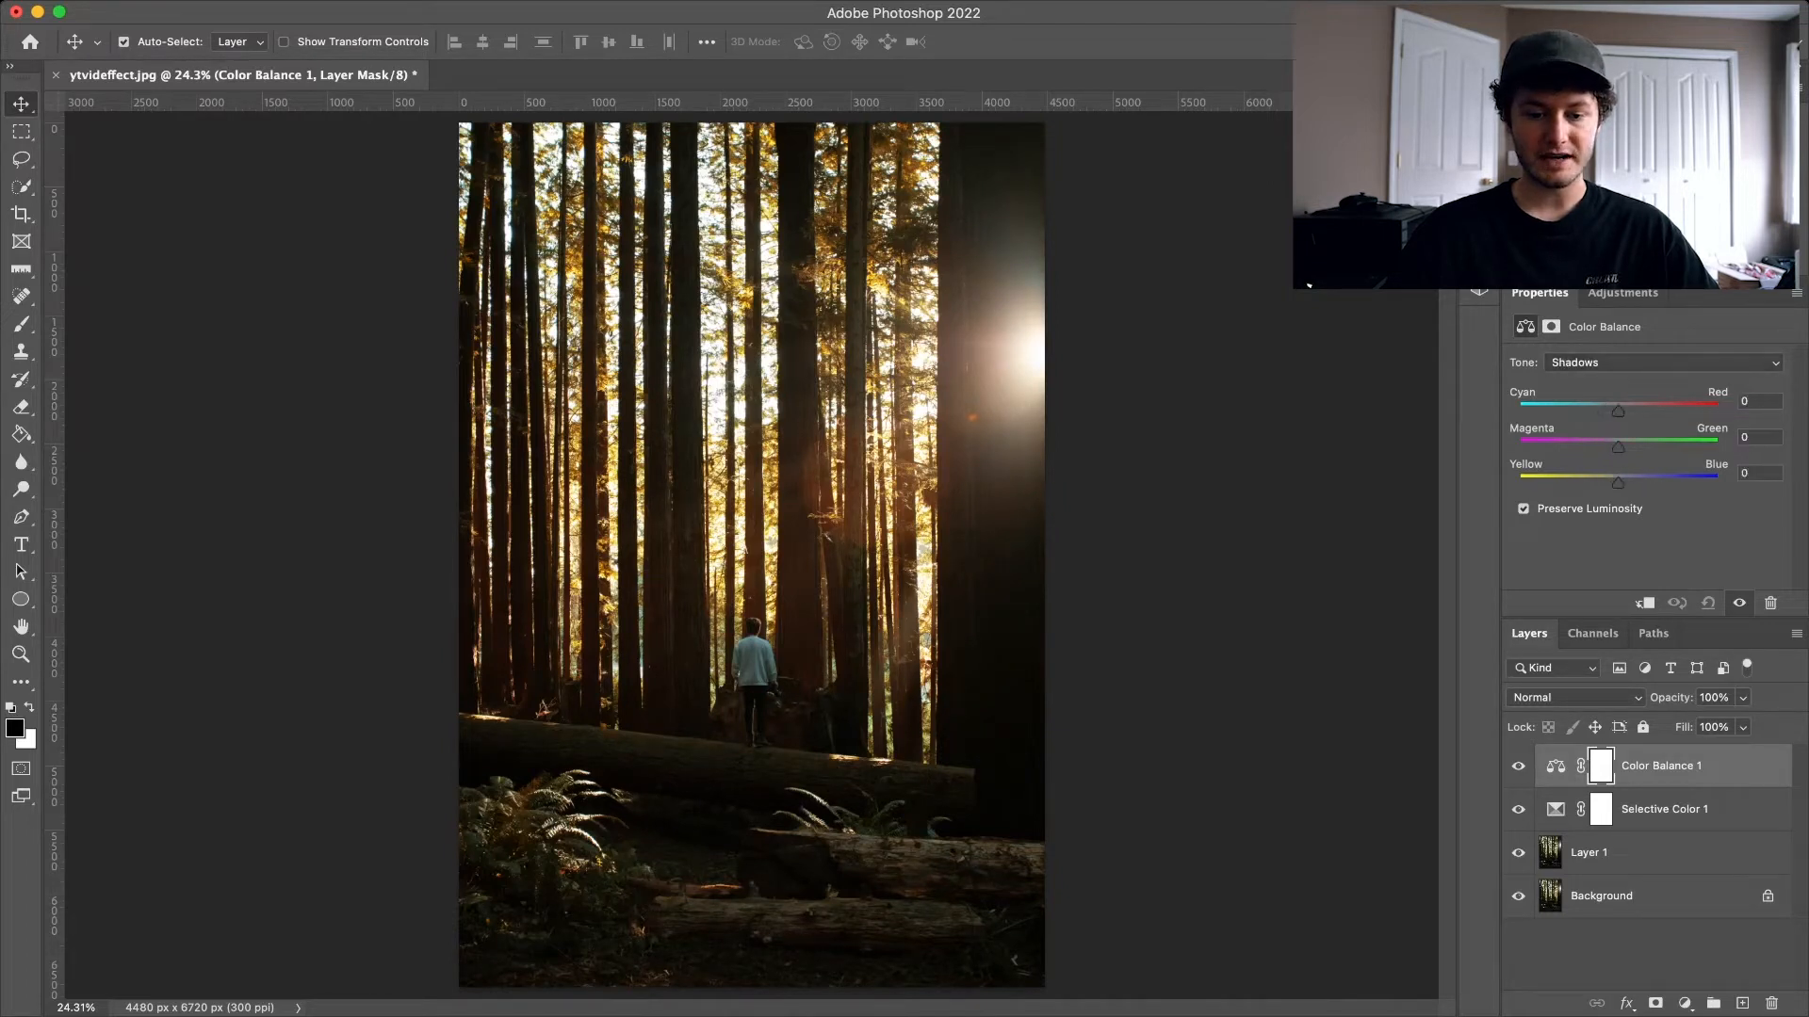
drag(1618, 482, 1624, 482)
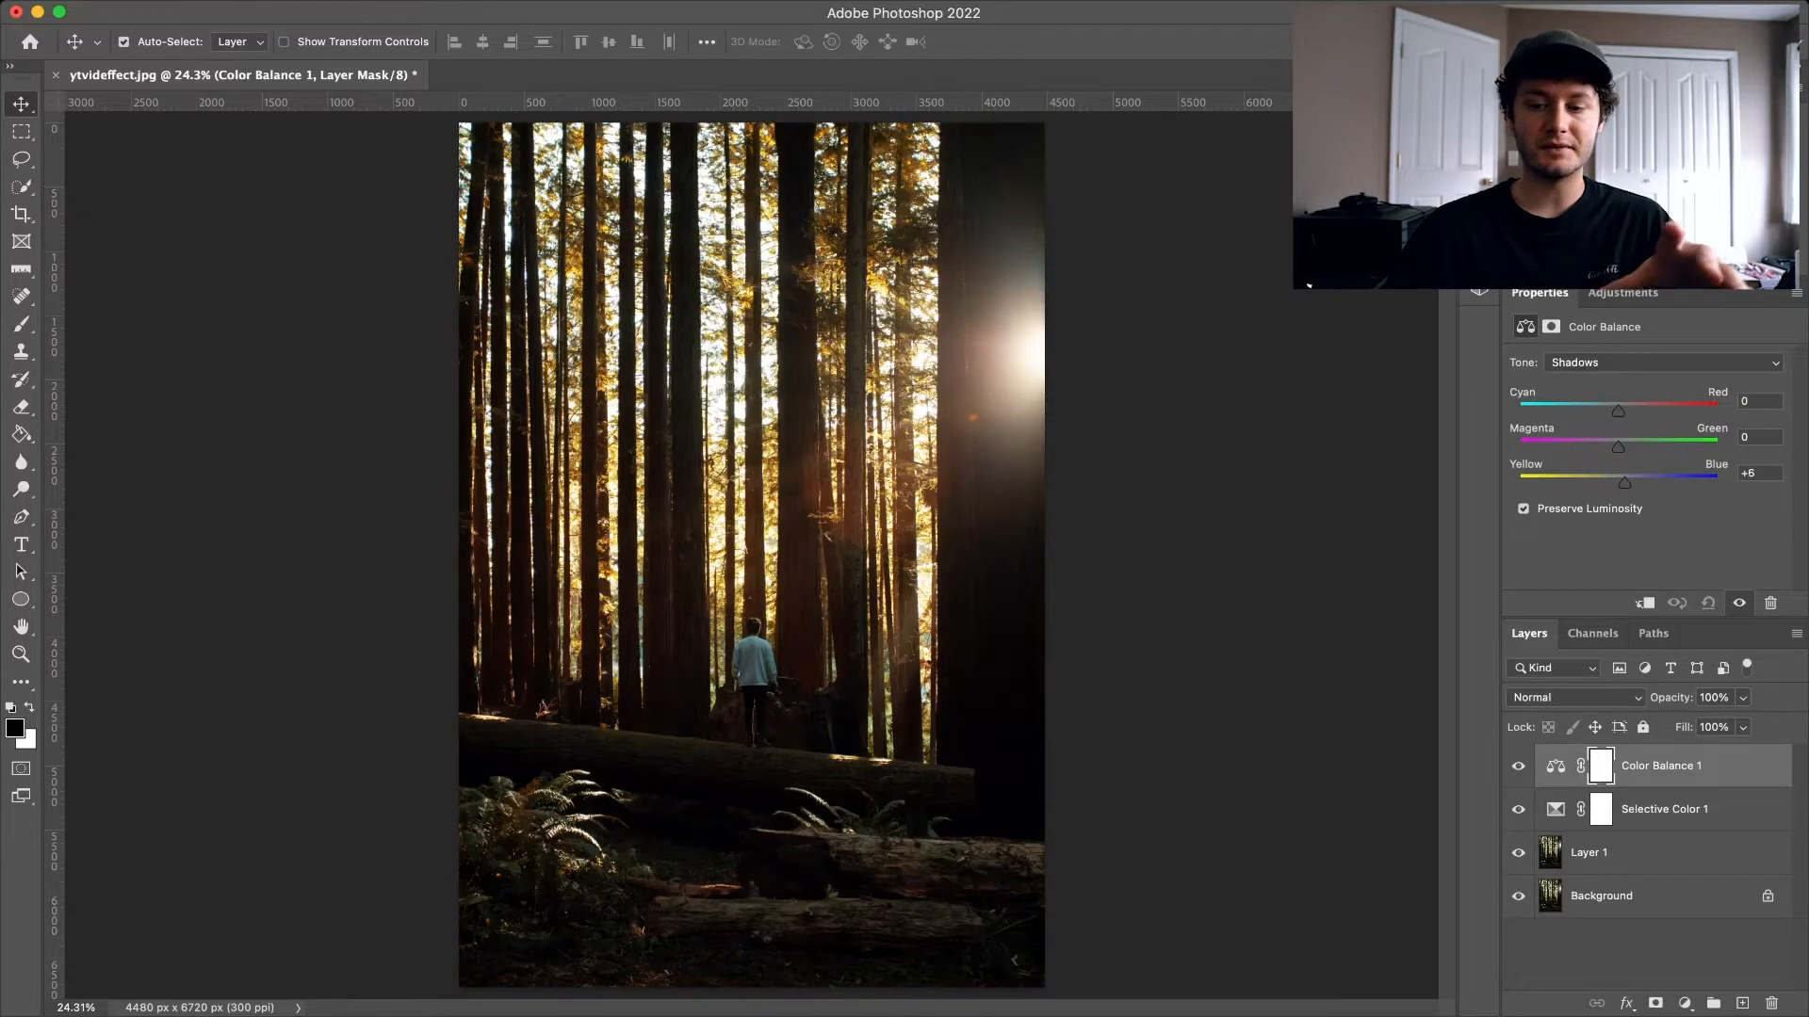
drag(1624, 482, 1621, 483)
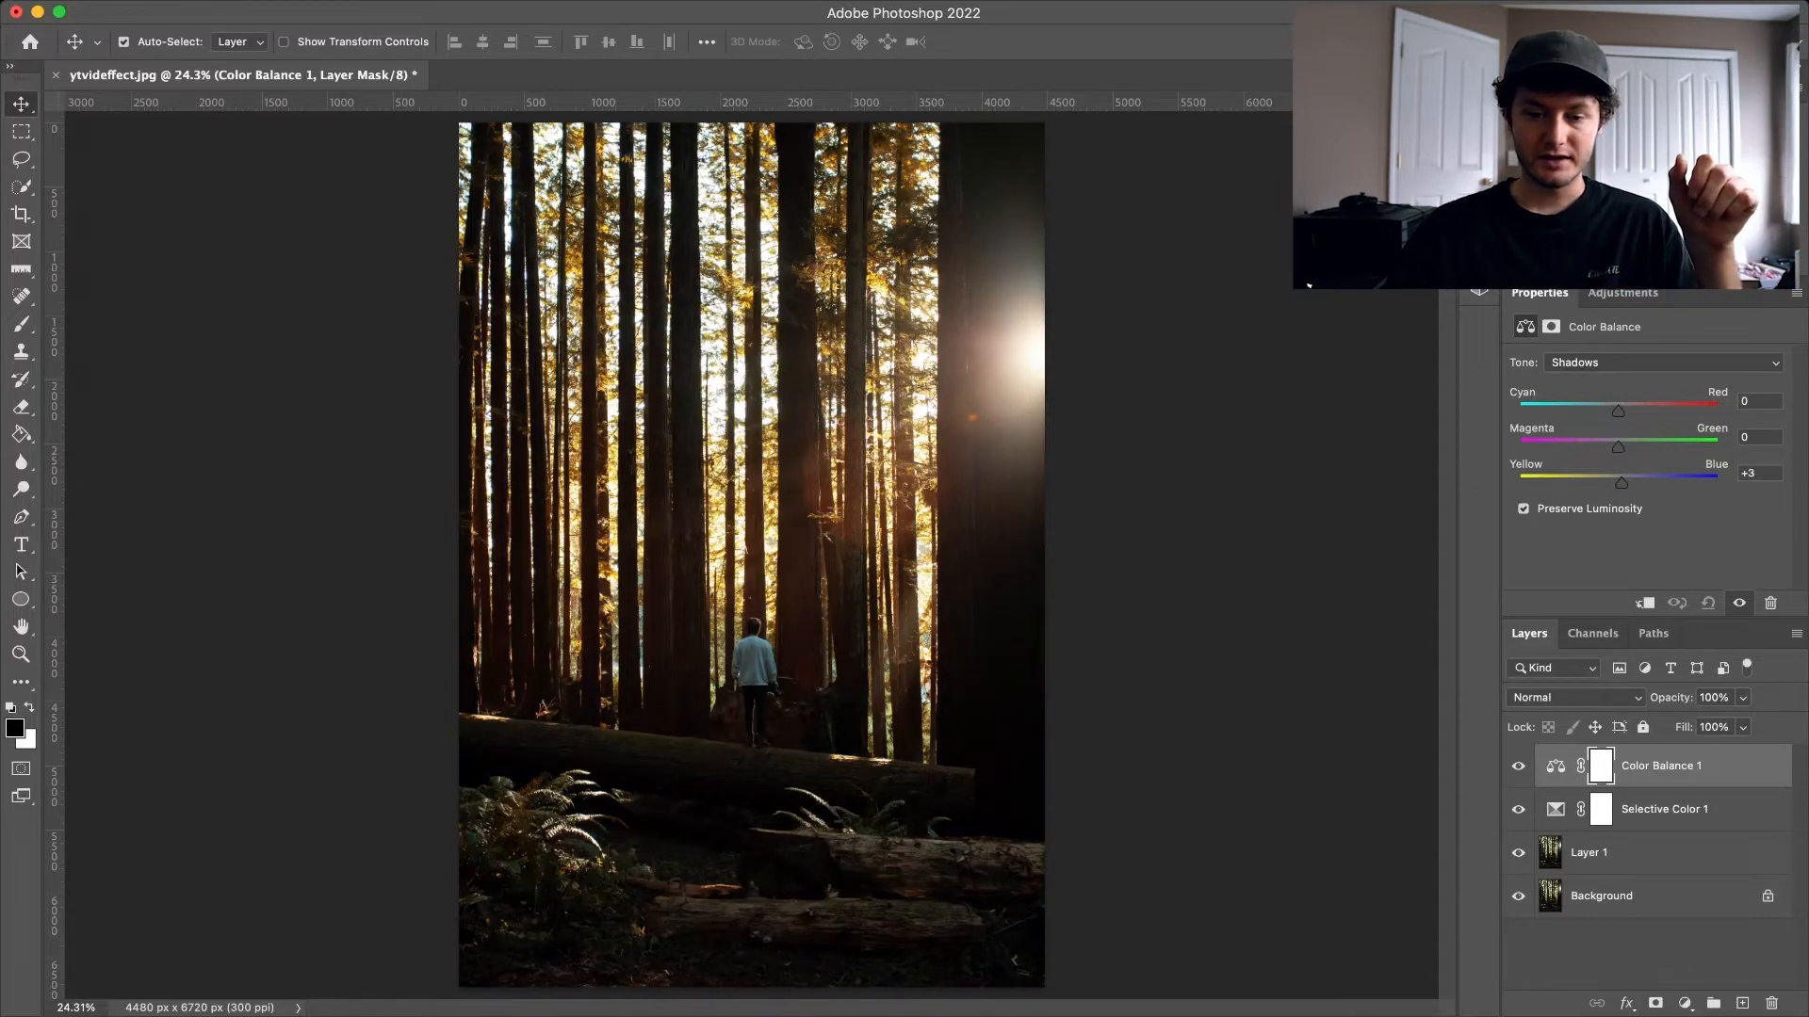
drag(1617, 447, 1614, 447)
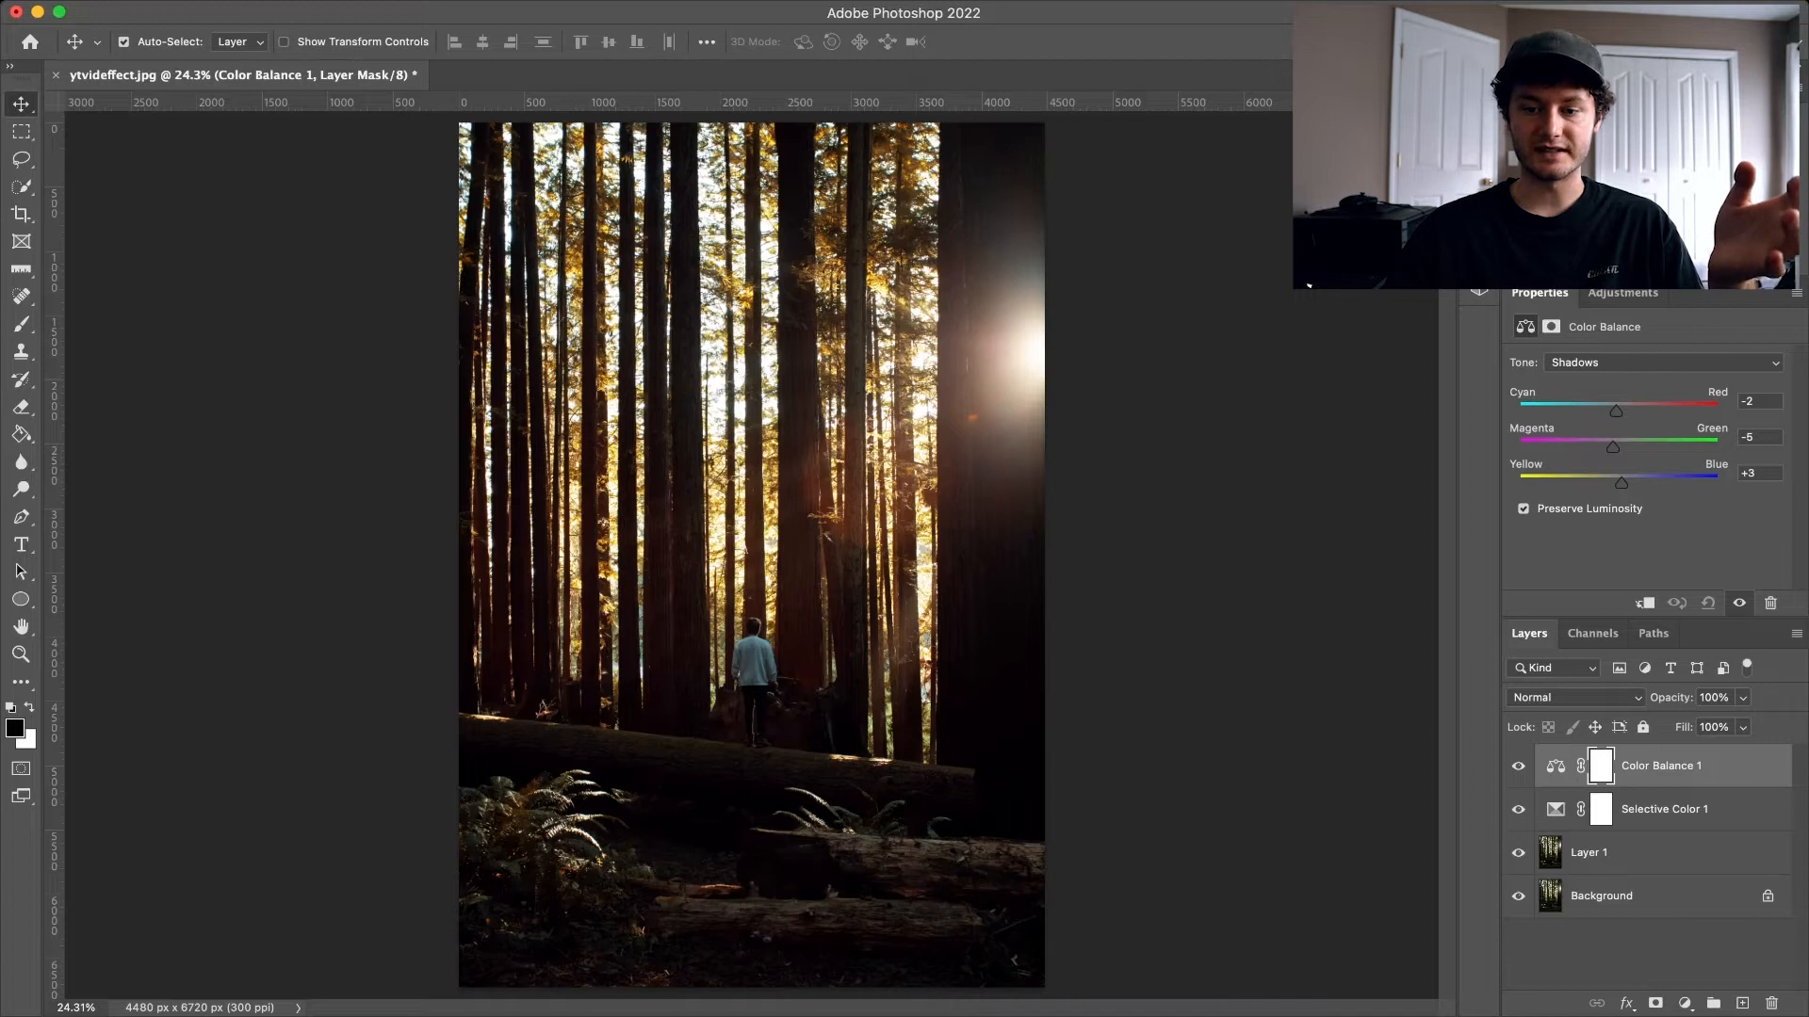
drag(1616, 412, 1619, 412)
click(1592, 401)
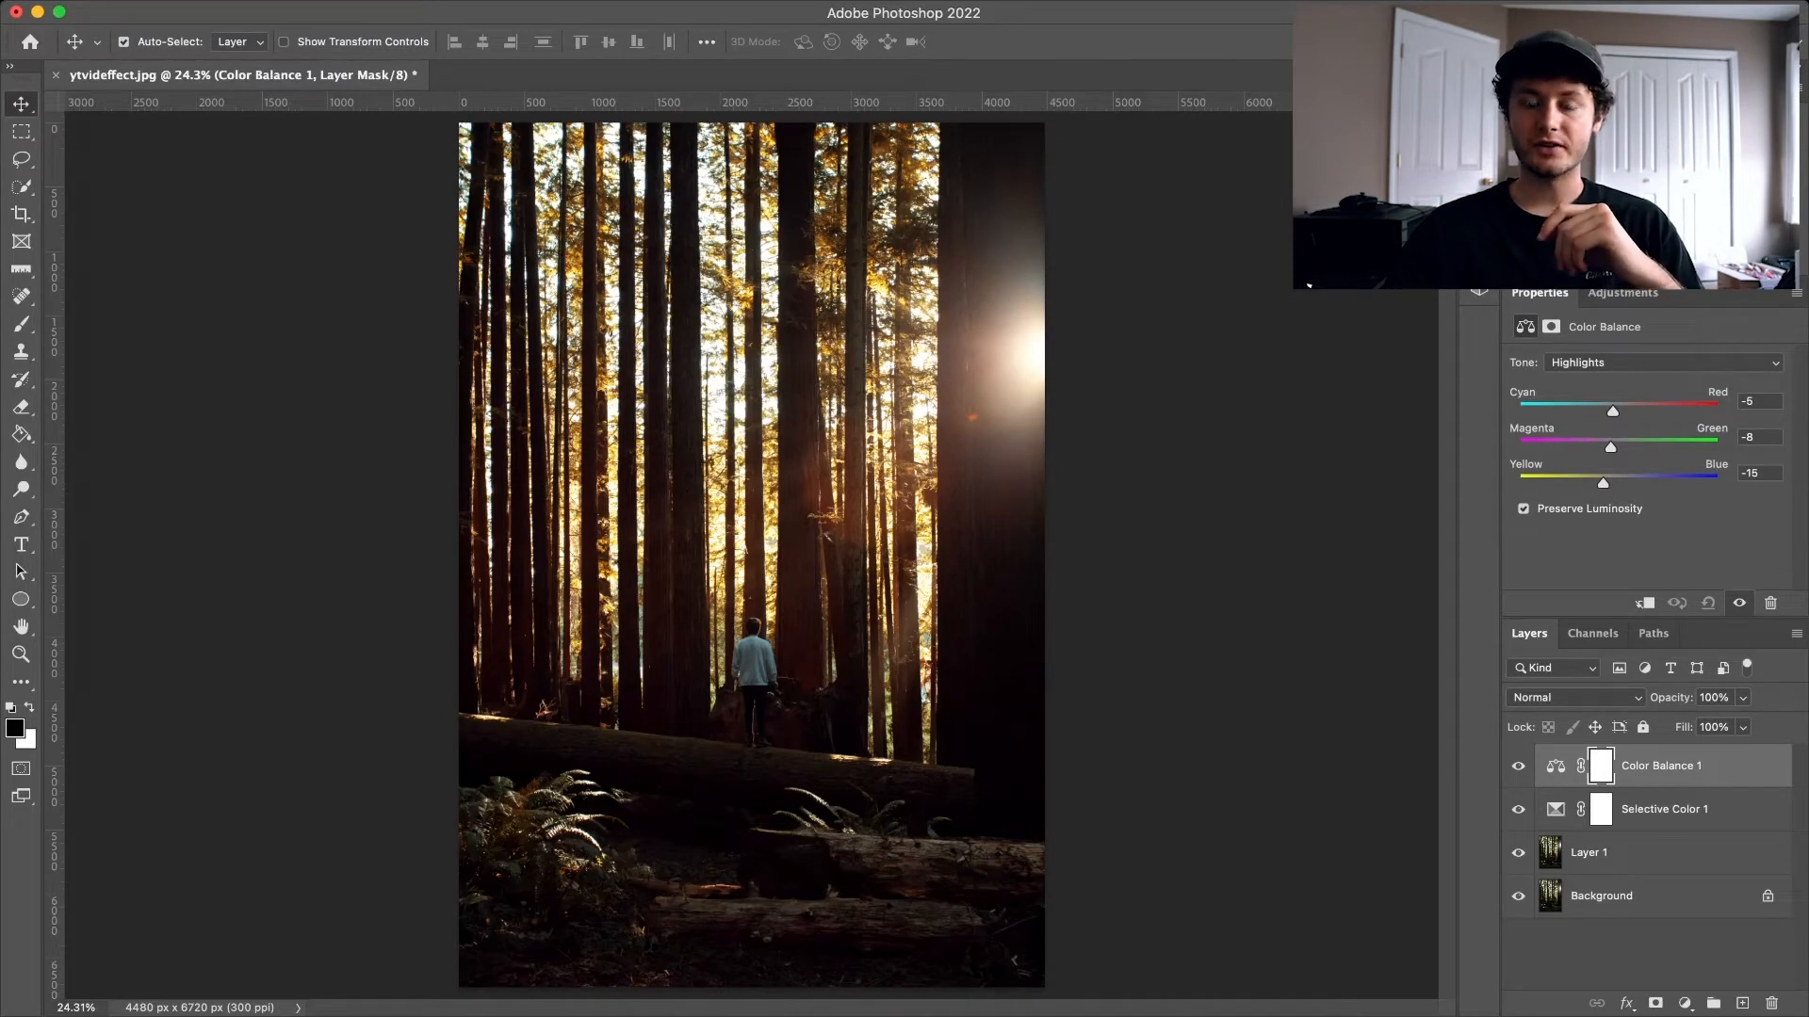
Duplicate Layer 1 and quick-select the fallen log and the whole forest floor below it on the copy
click(1634, 854)
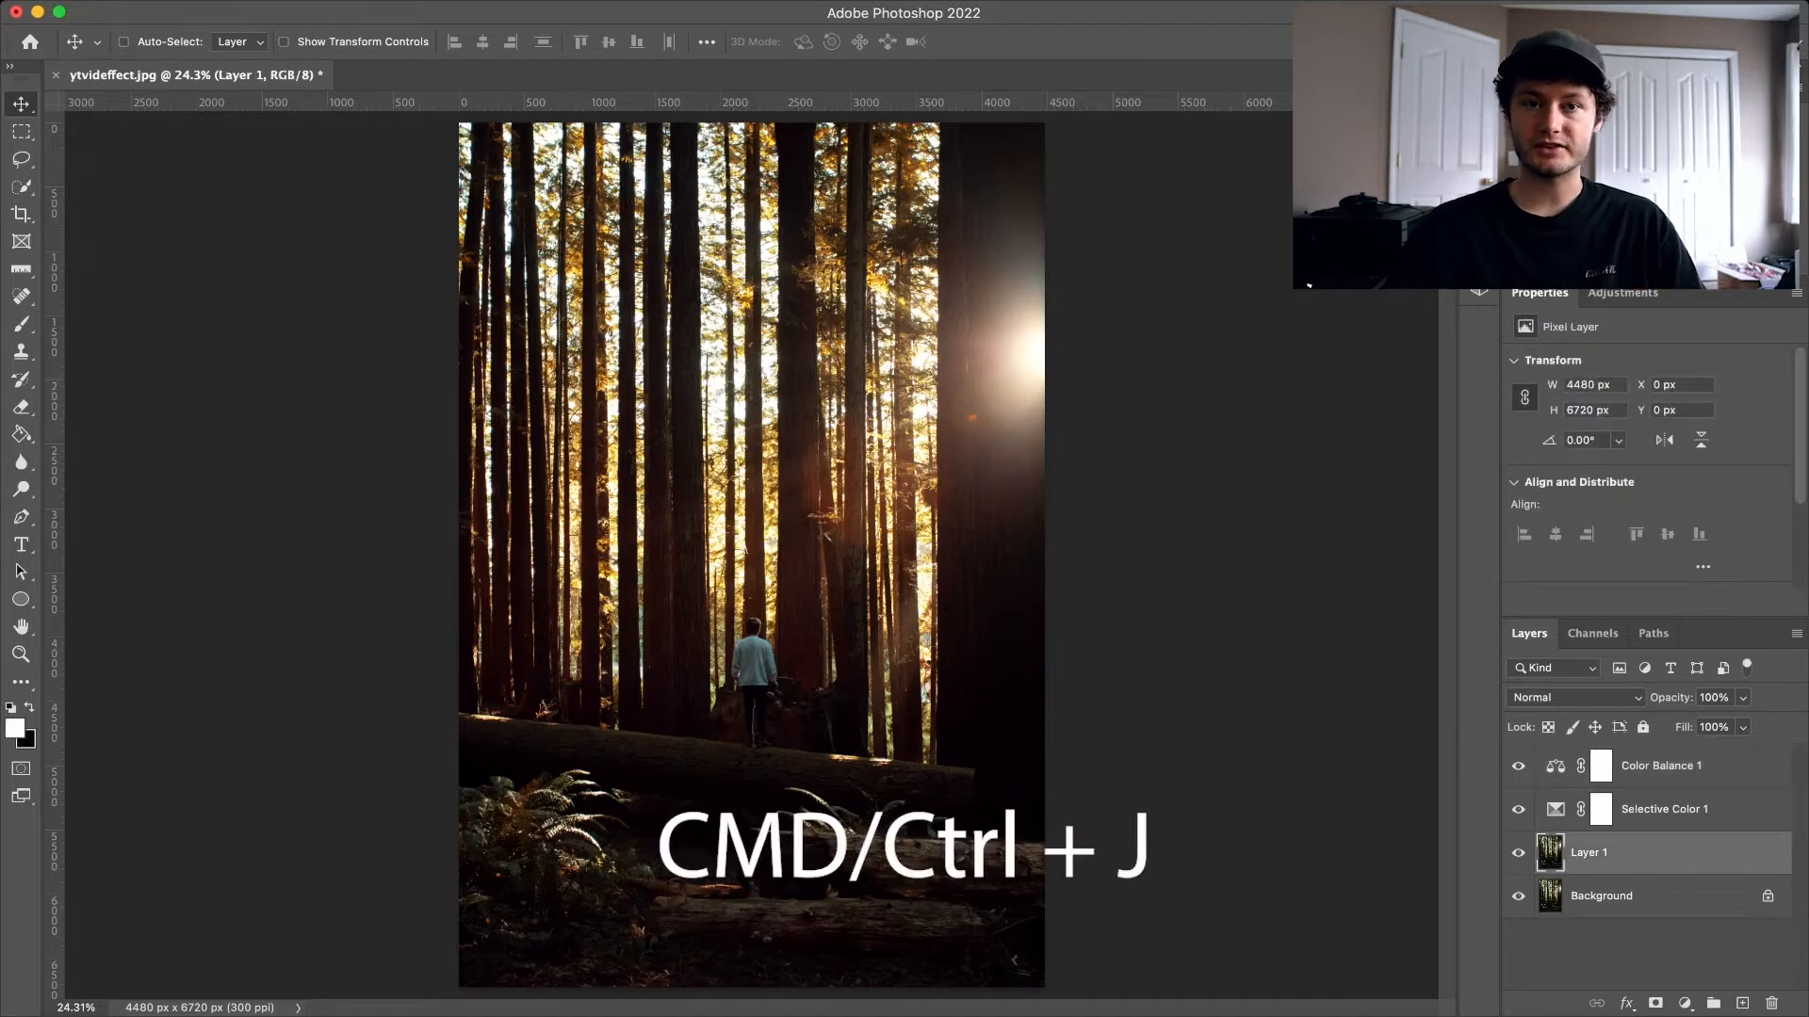
key(super+j)
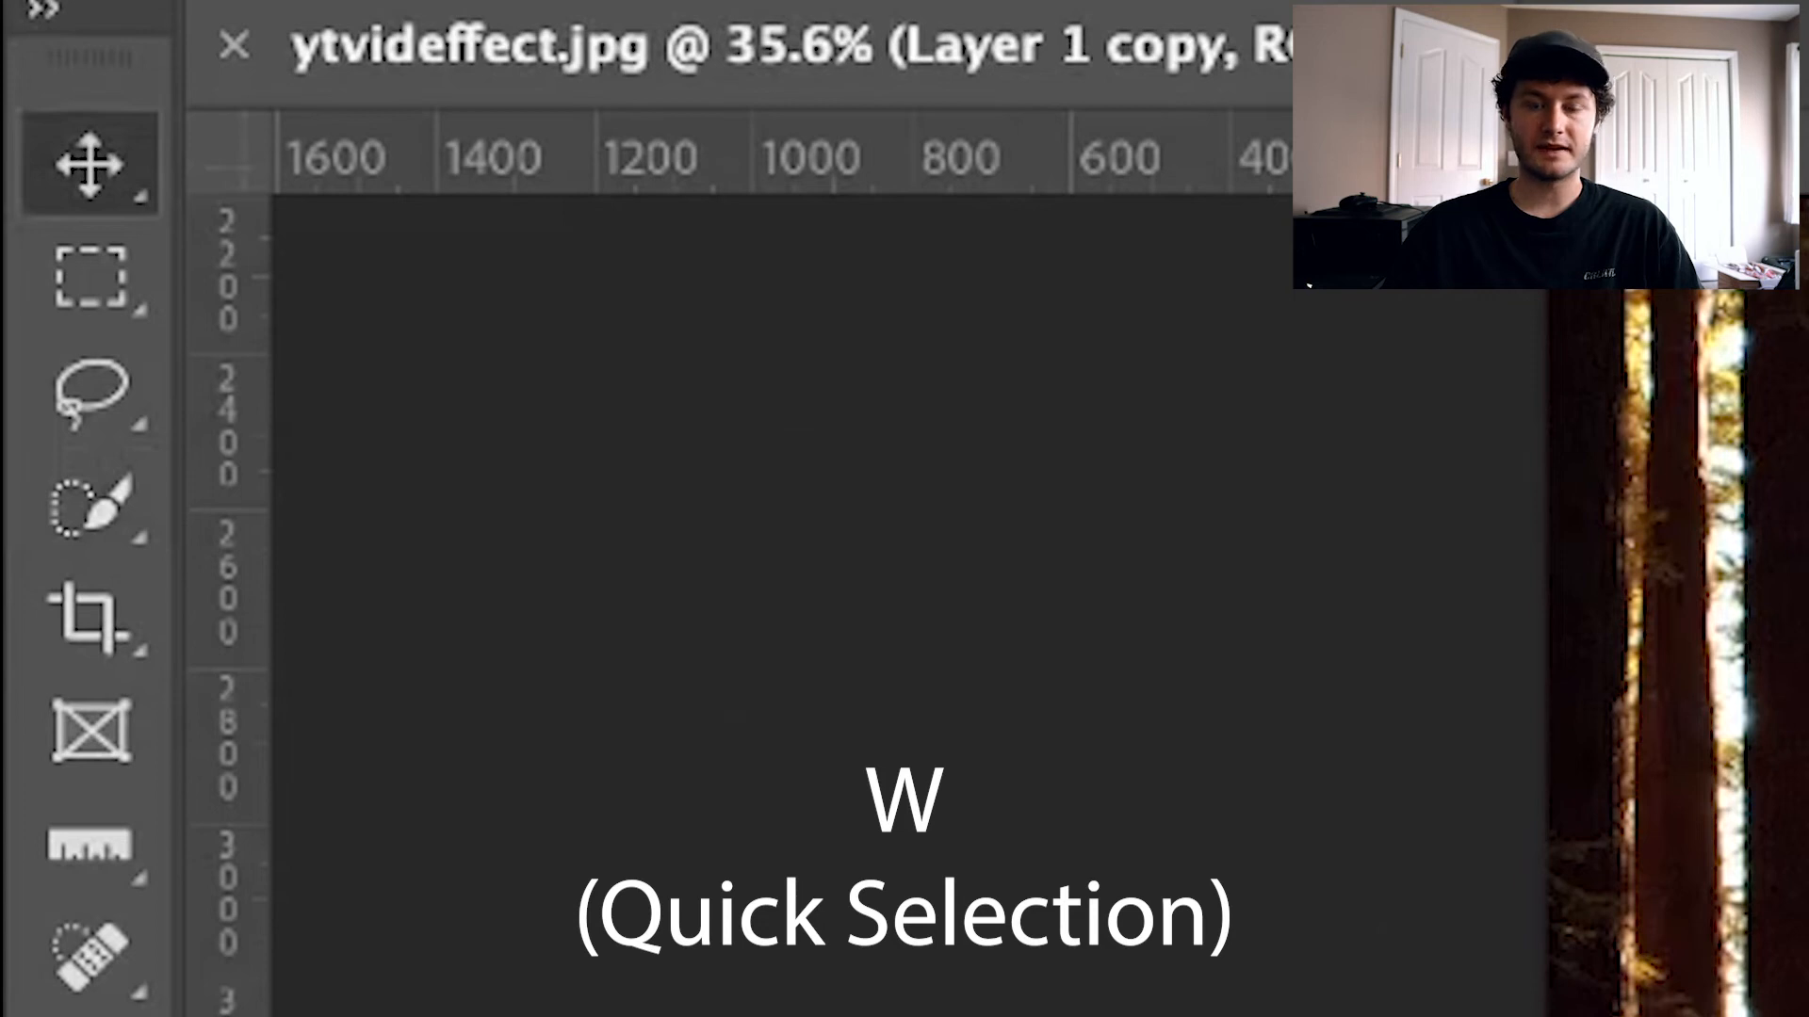
key(w)
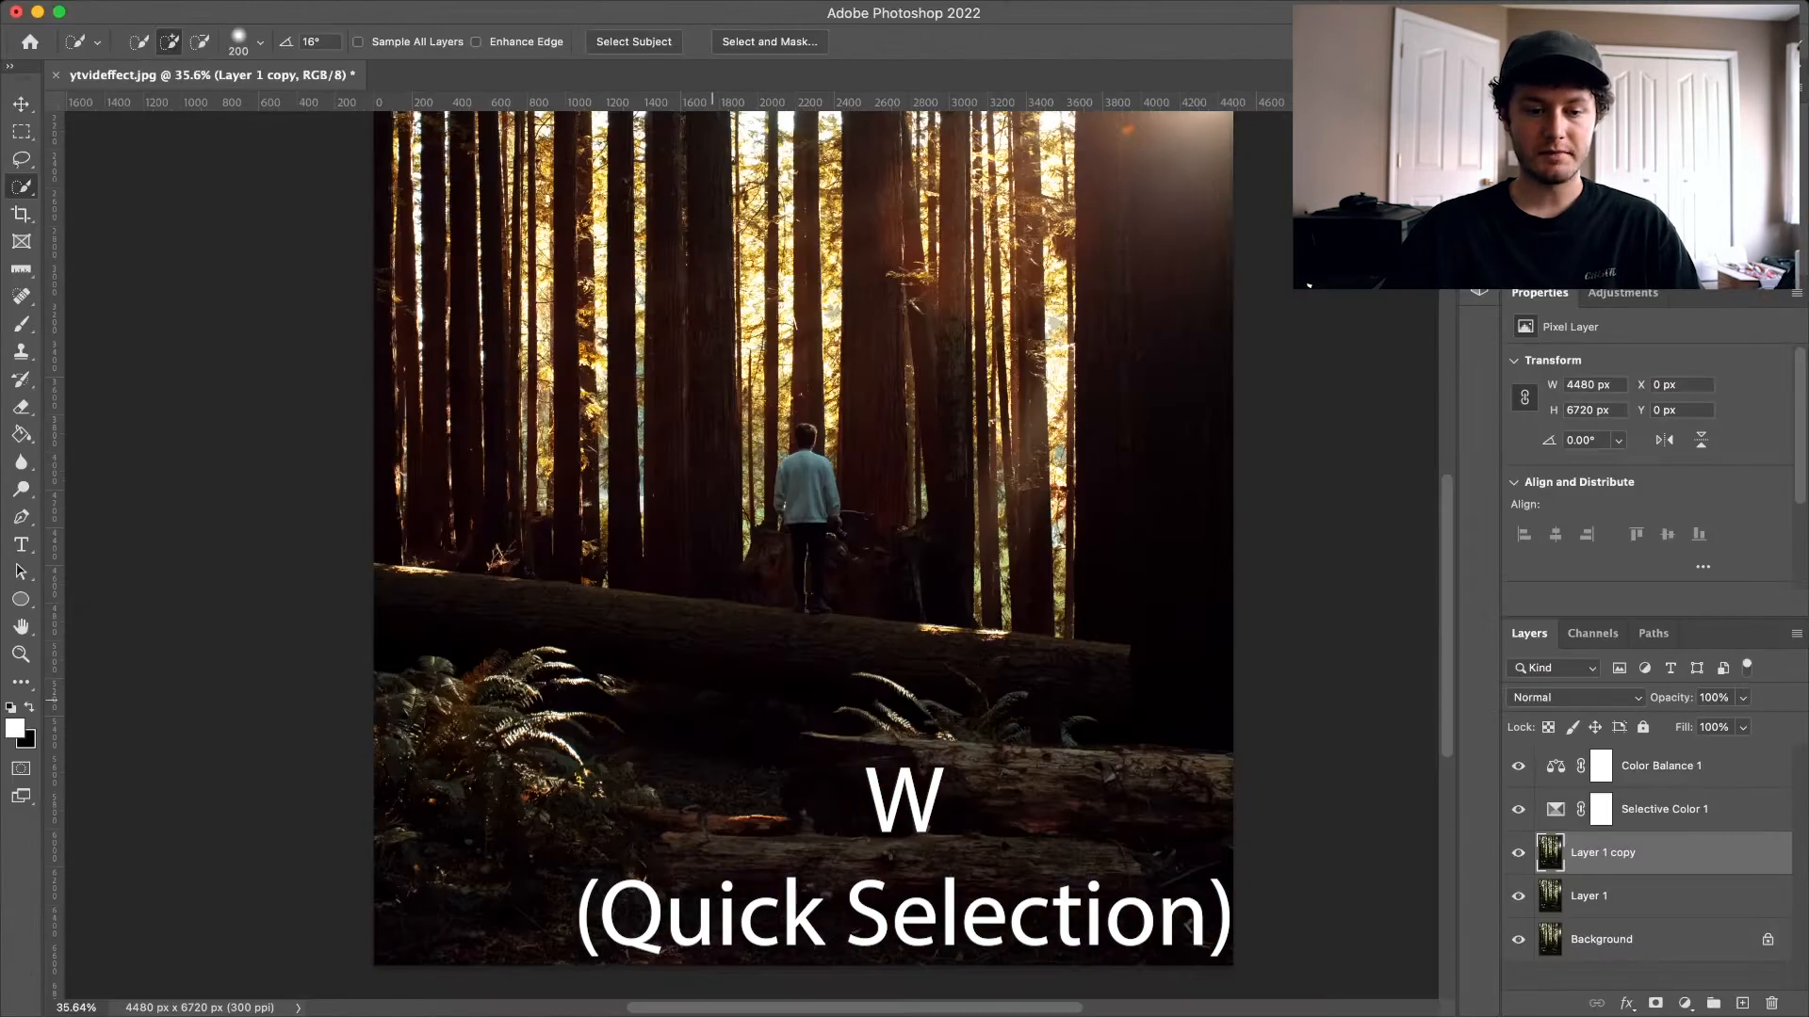
mouse_move(456, 625)
mouse_down()
mouse_move(702, 658)
mouse_move(1118, 860)
mouse_move(1132, 693)
mouse_up()
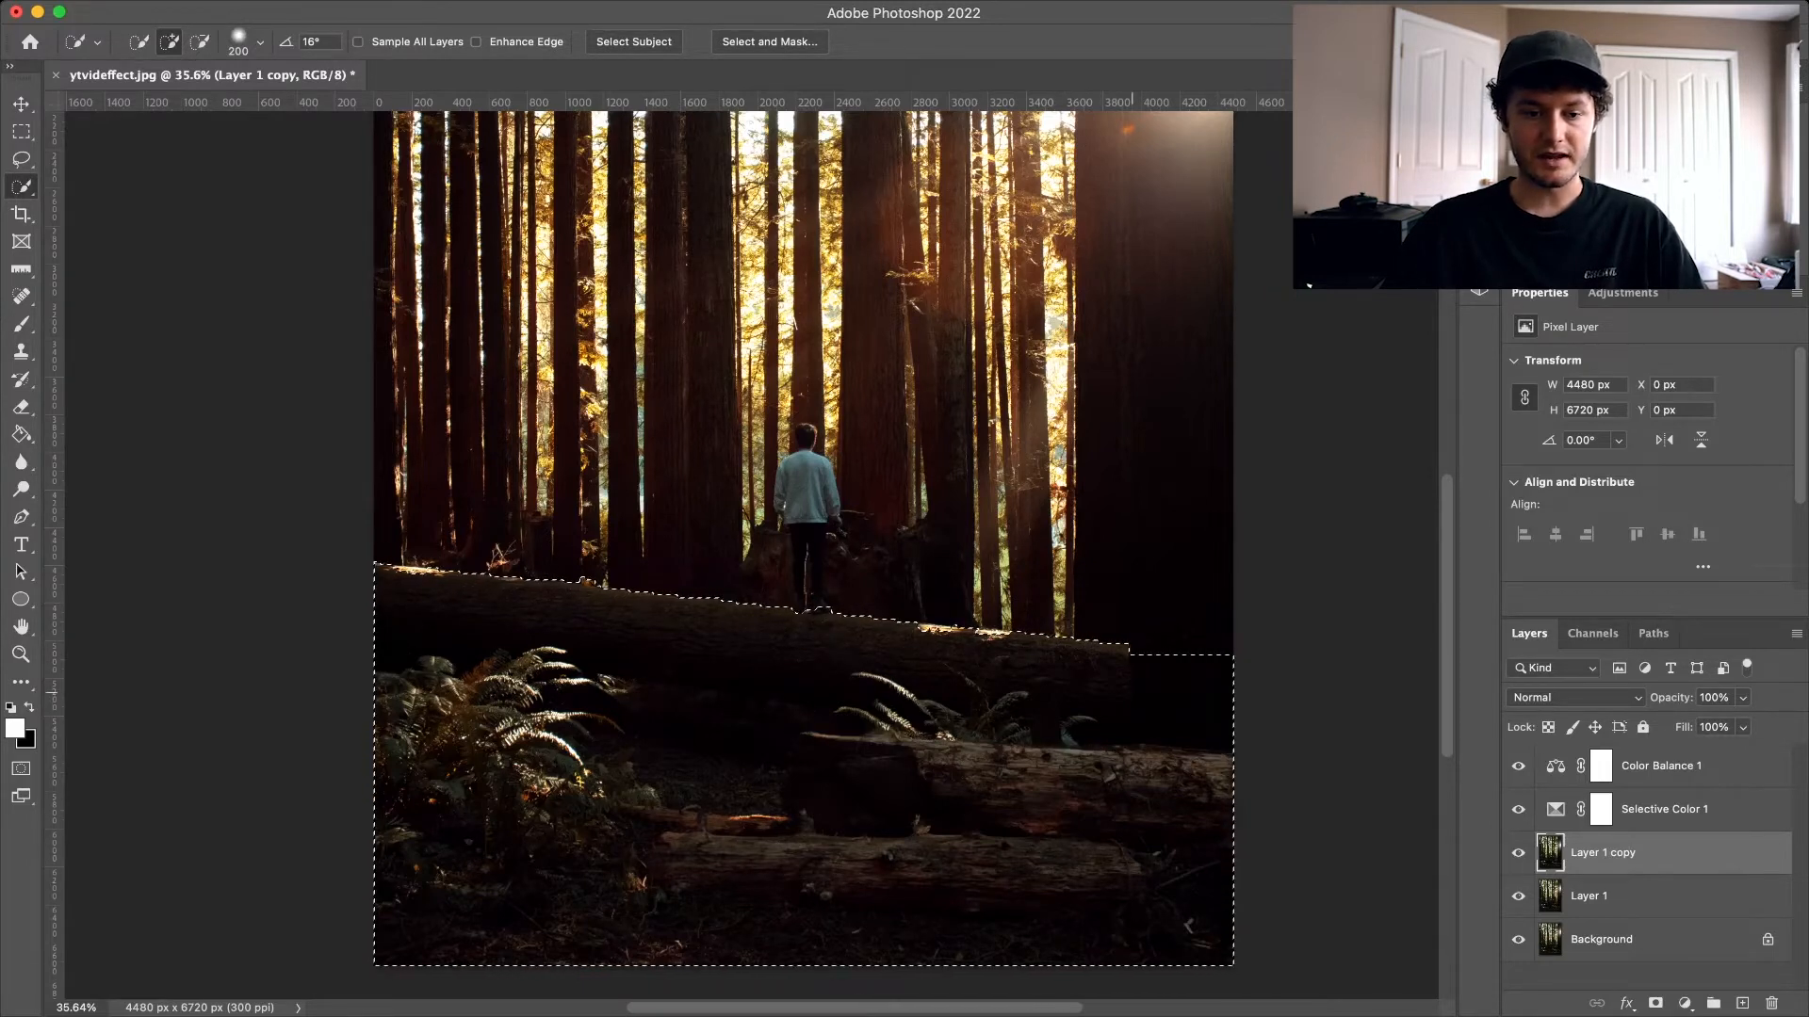
Add the man's head and sweater to the foreground selection and subtract the stray background beside him
scroll(777, 624, up, 3)
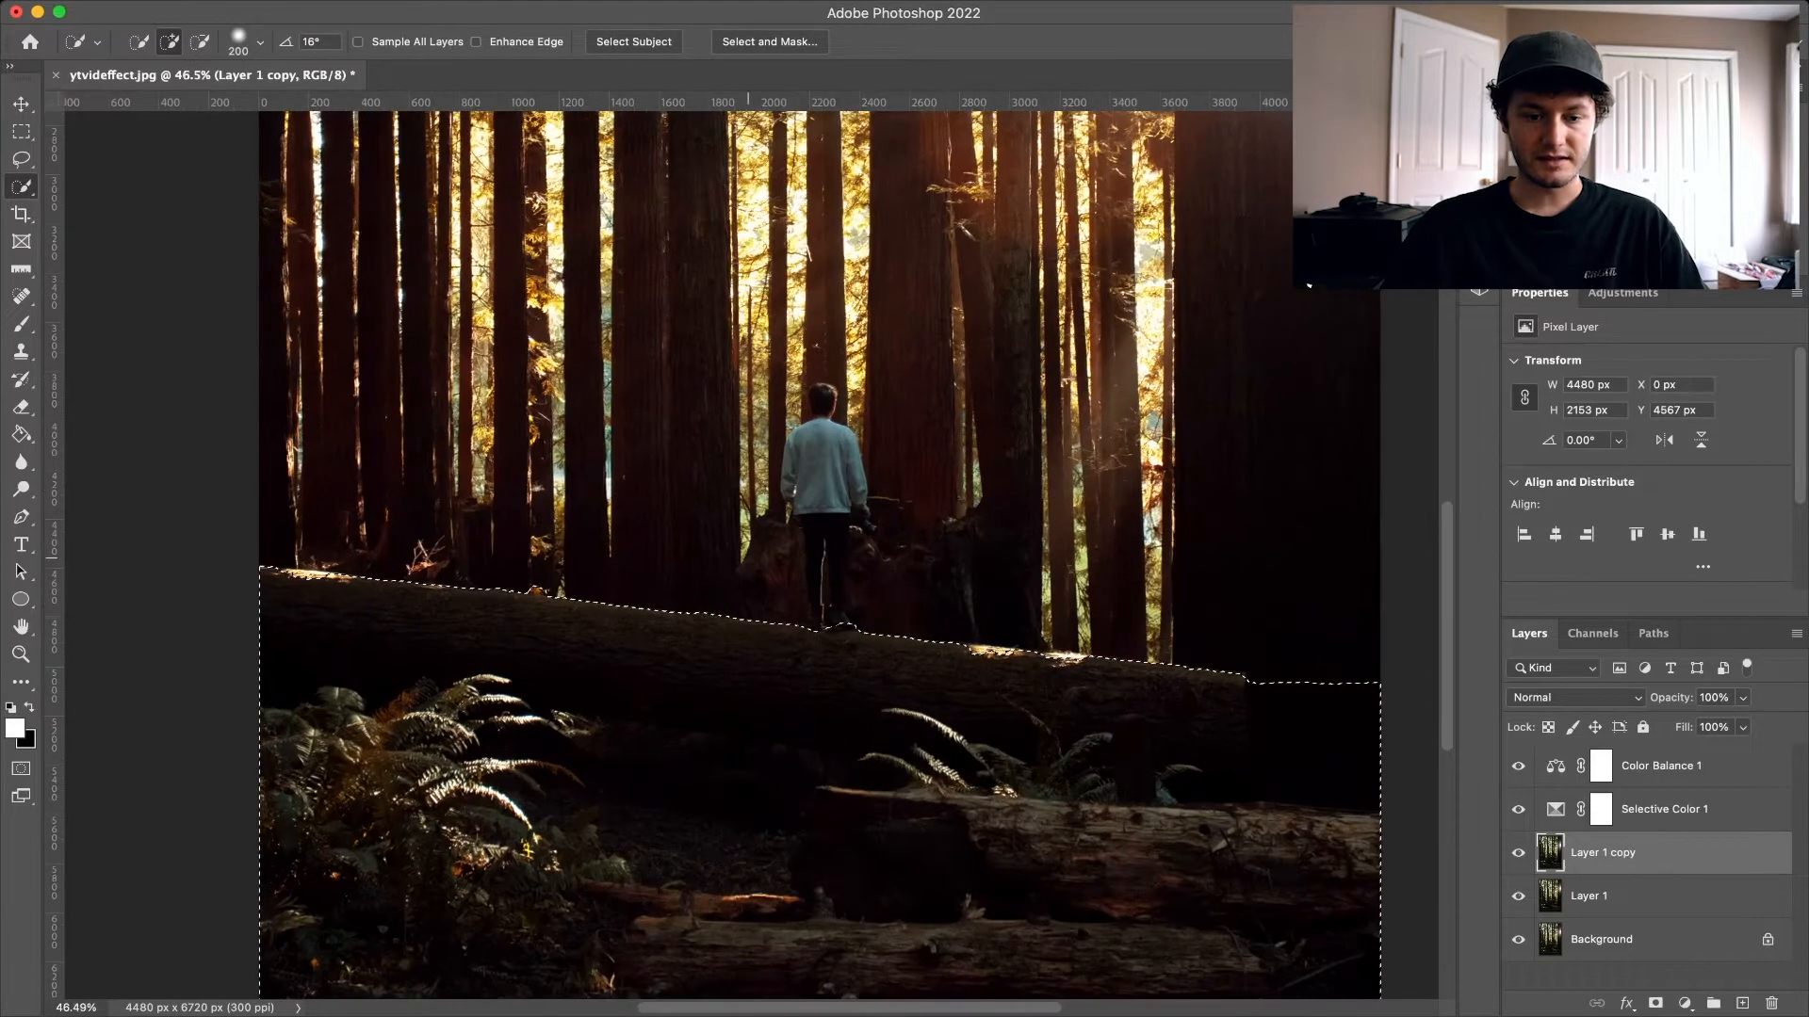
scroll(791, 603, up, 3)
drag(787, 609, 788, 512)
alt+click(744, 491)
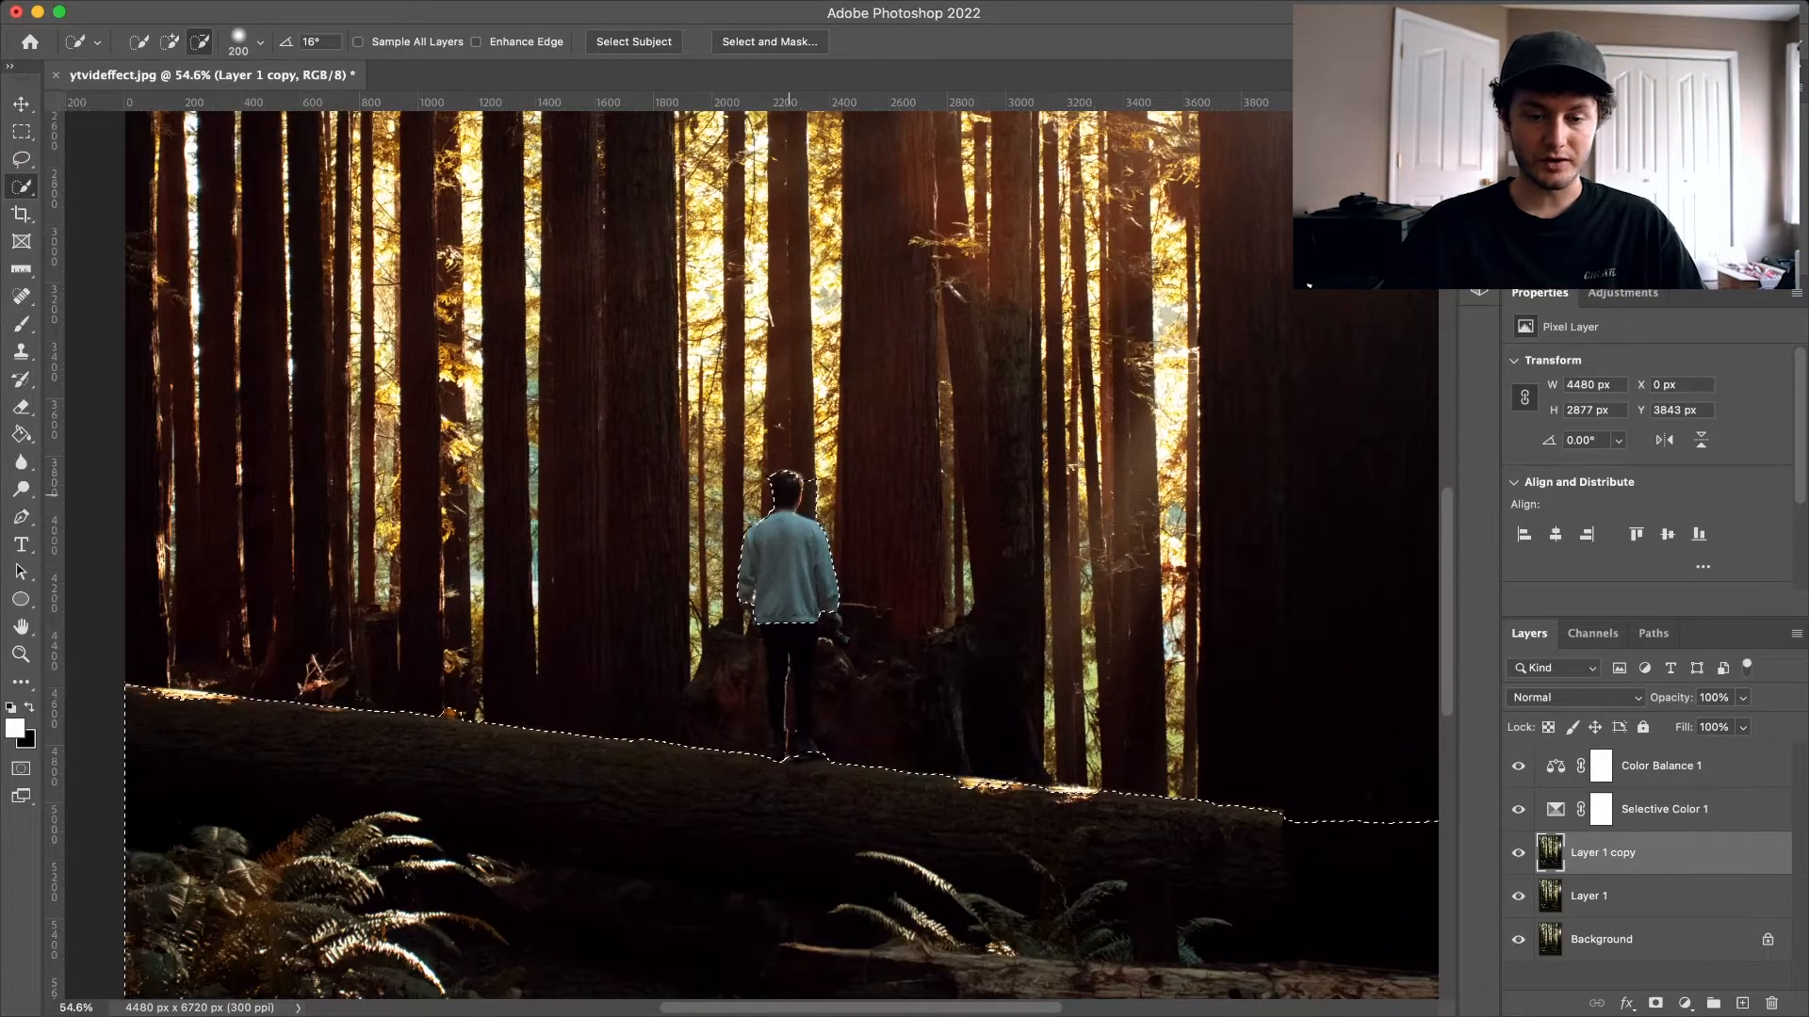
Reduce the Quick Selection brush to 90 and subtract the background next to the man's head and neck from the selection
scroll(787, 492, up, 1)
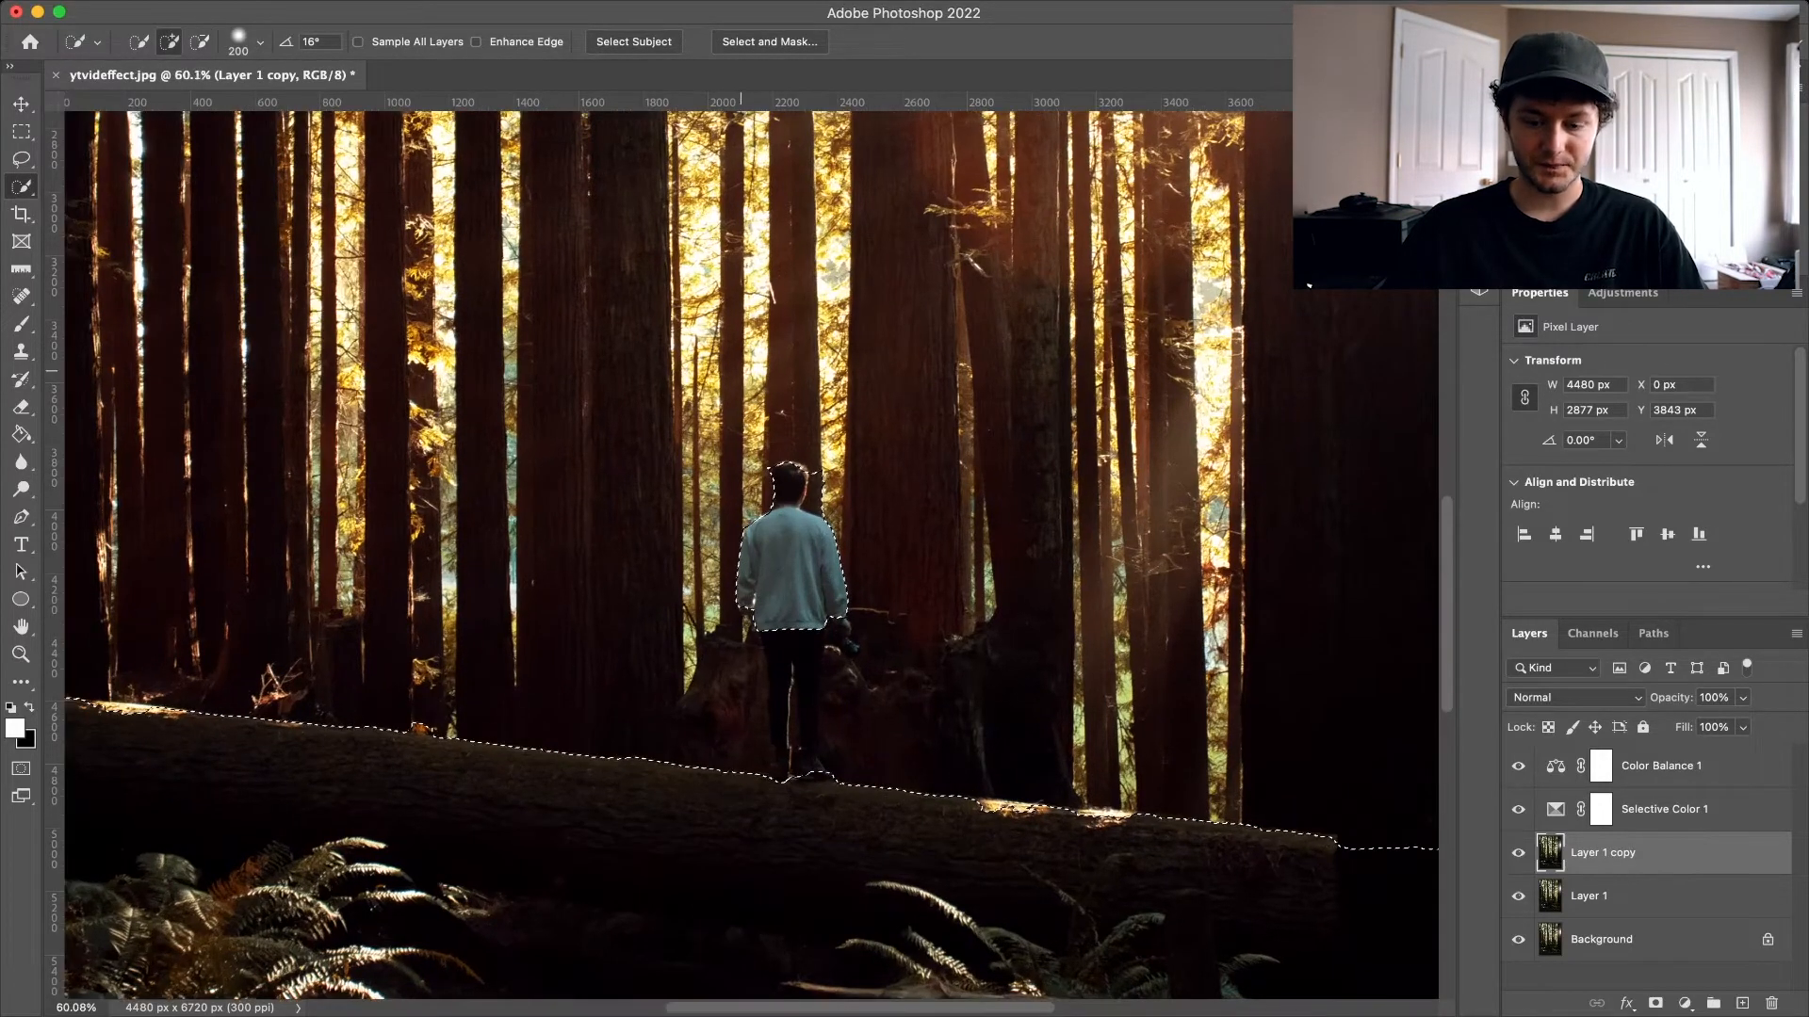
scroll(754, 565, up, 1)
scroll(761, 567, up, 1)
key(bracketleft)
key(bracketleft)
key(bracketleft)
key(bracketleft)
key(bracketleft)
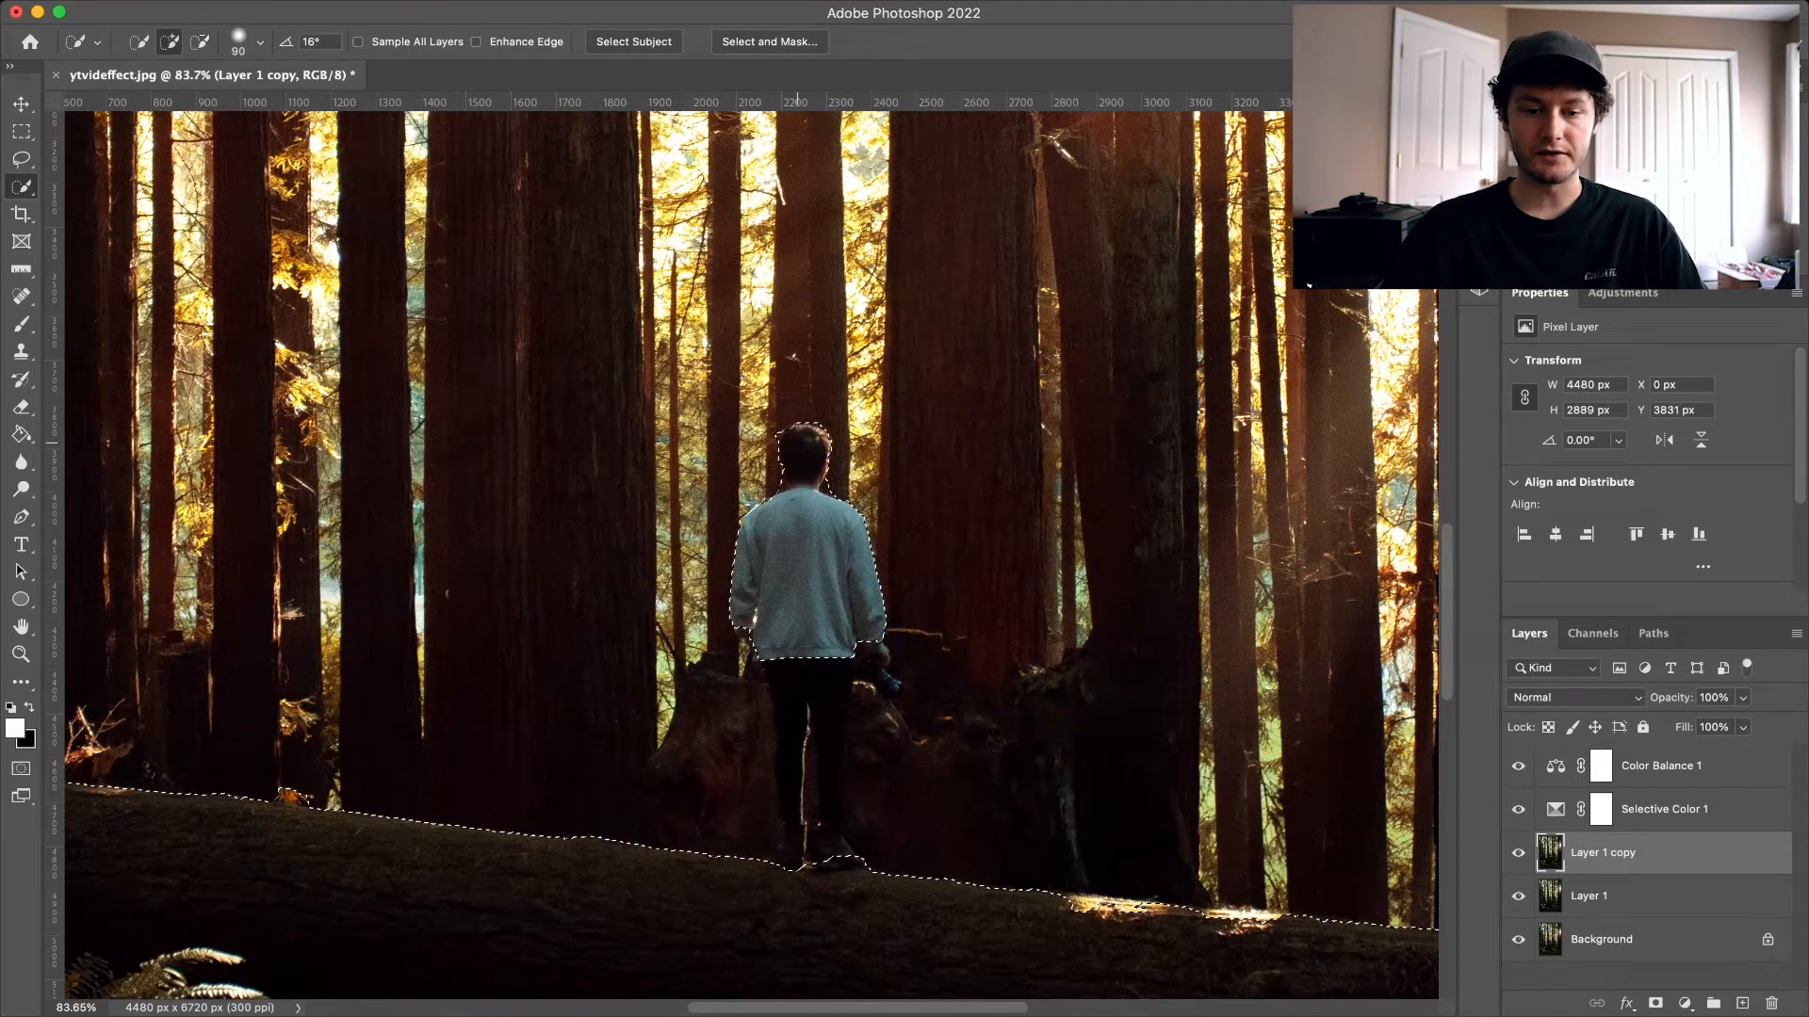
scroll(744, 556, up, 1)
scroll(751, 535, up, 1)
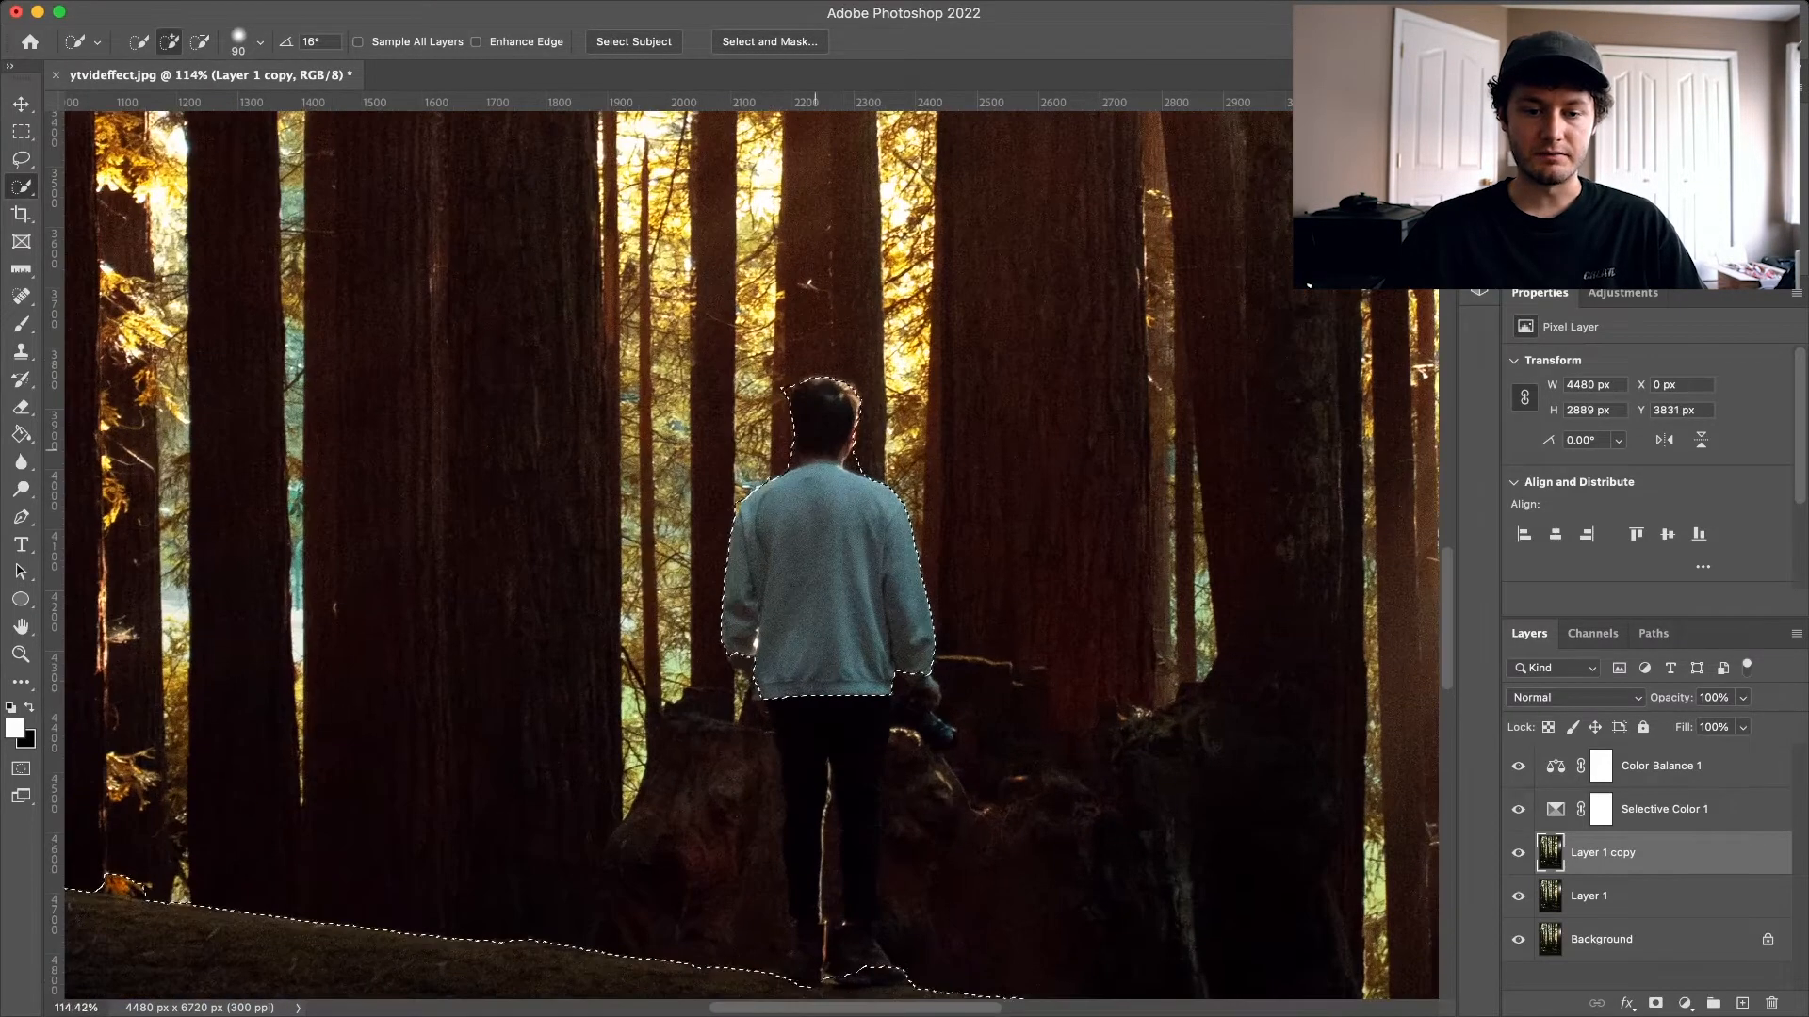
scroll(754, 565, up, 1)
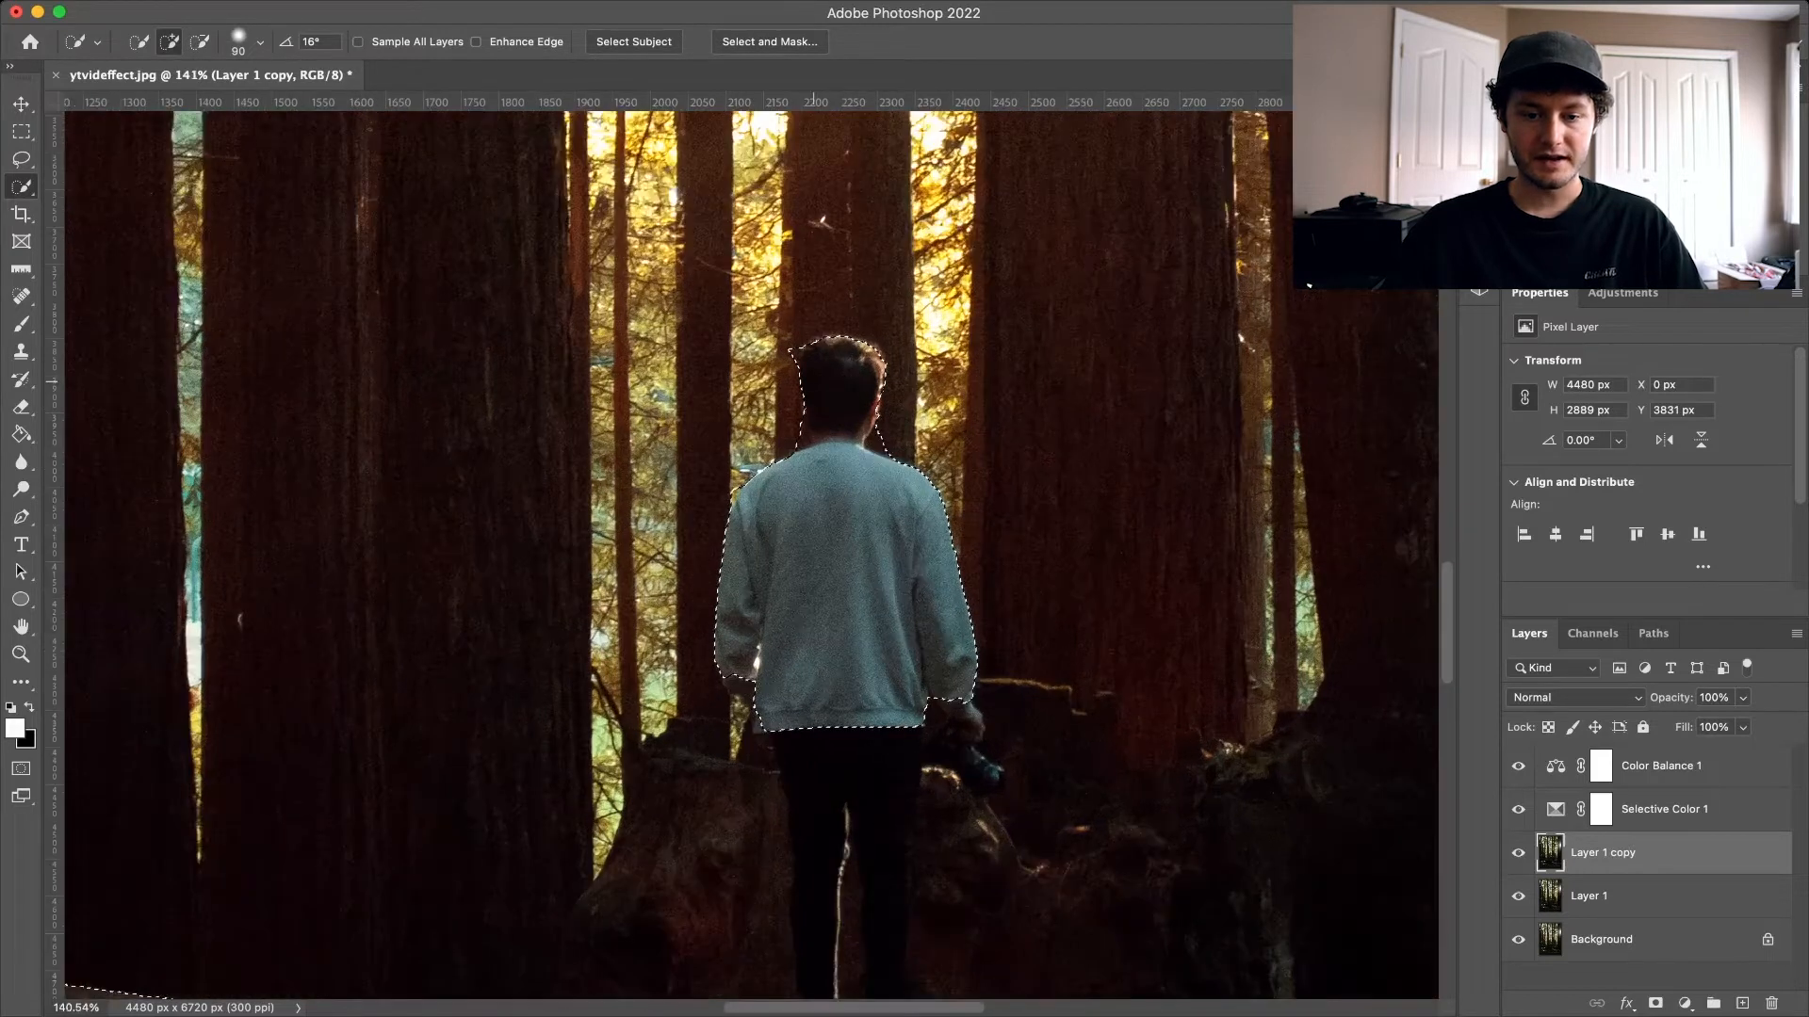
drag(761, 443, 773, 339)
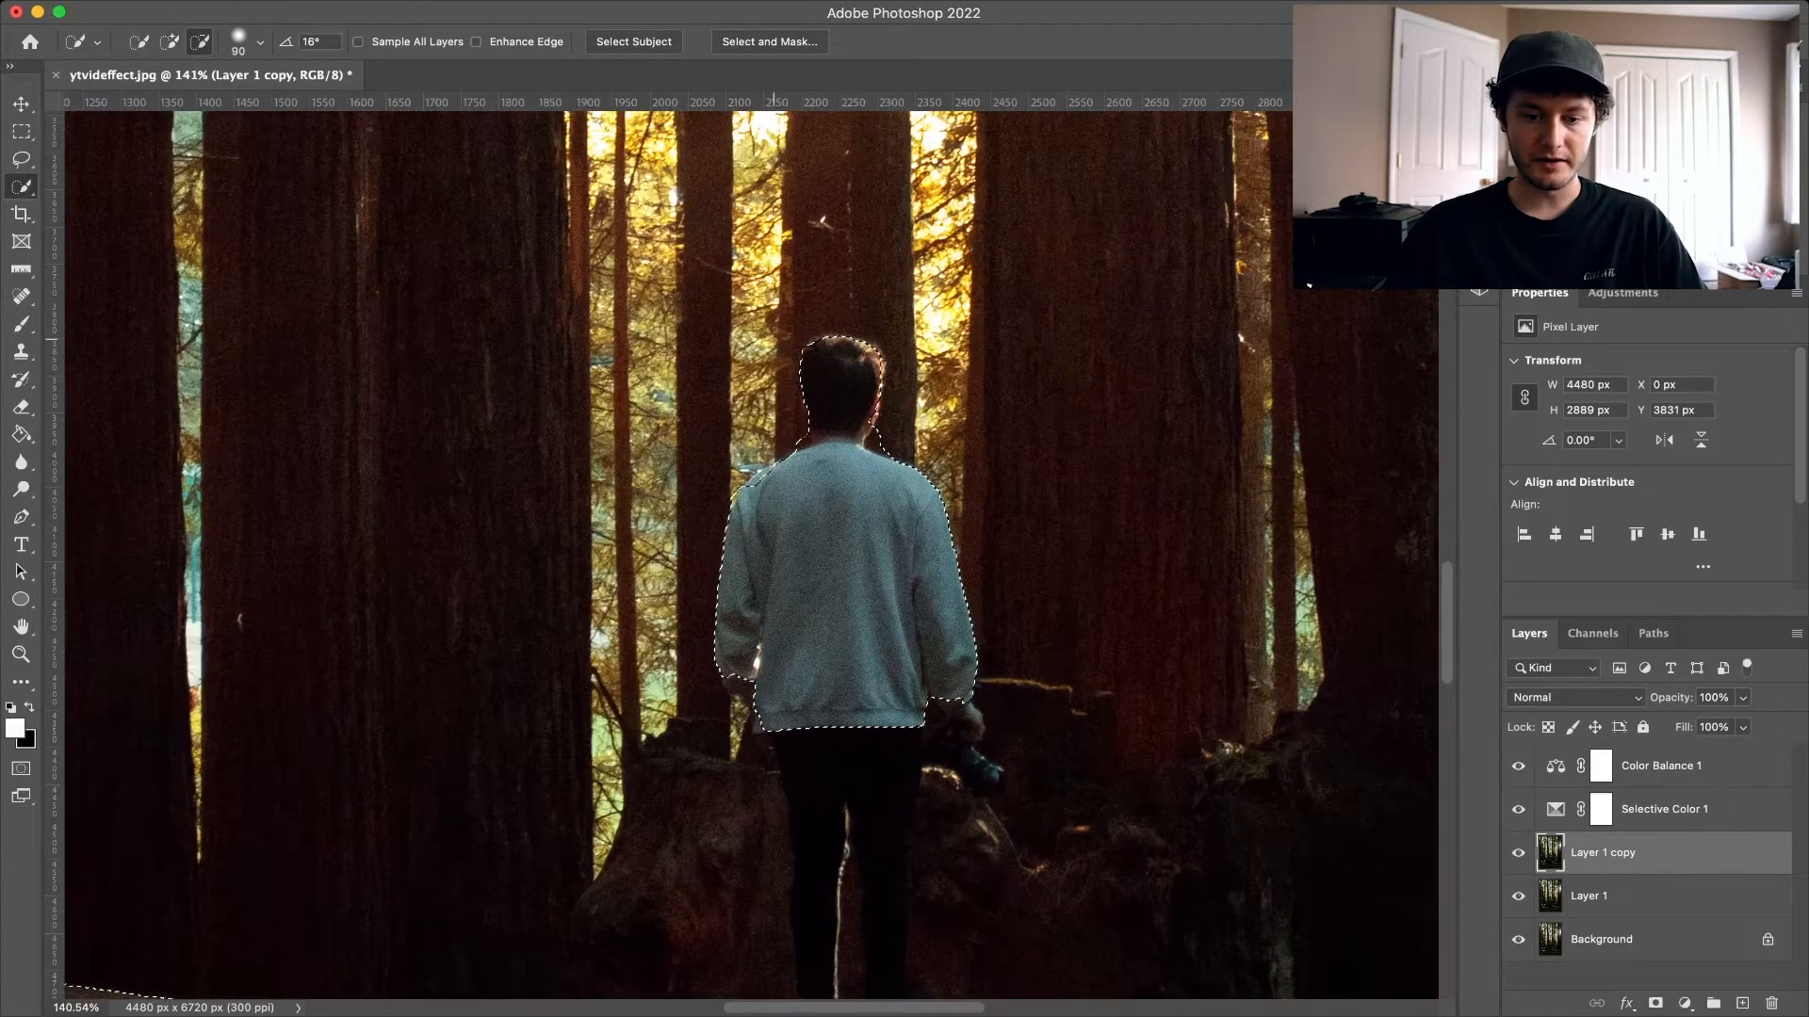
With the Lasso, add the man's hand, camera and legs to the selection and subtract the gap between his legs
key(l)
scroll(750, 556, down, 3)
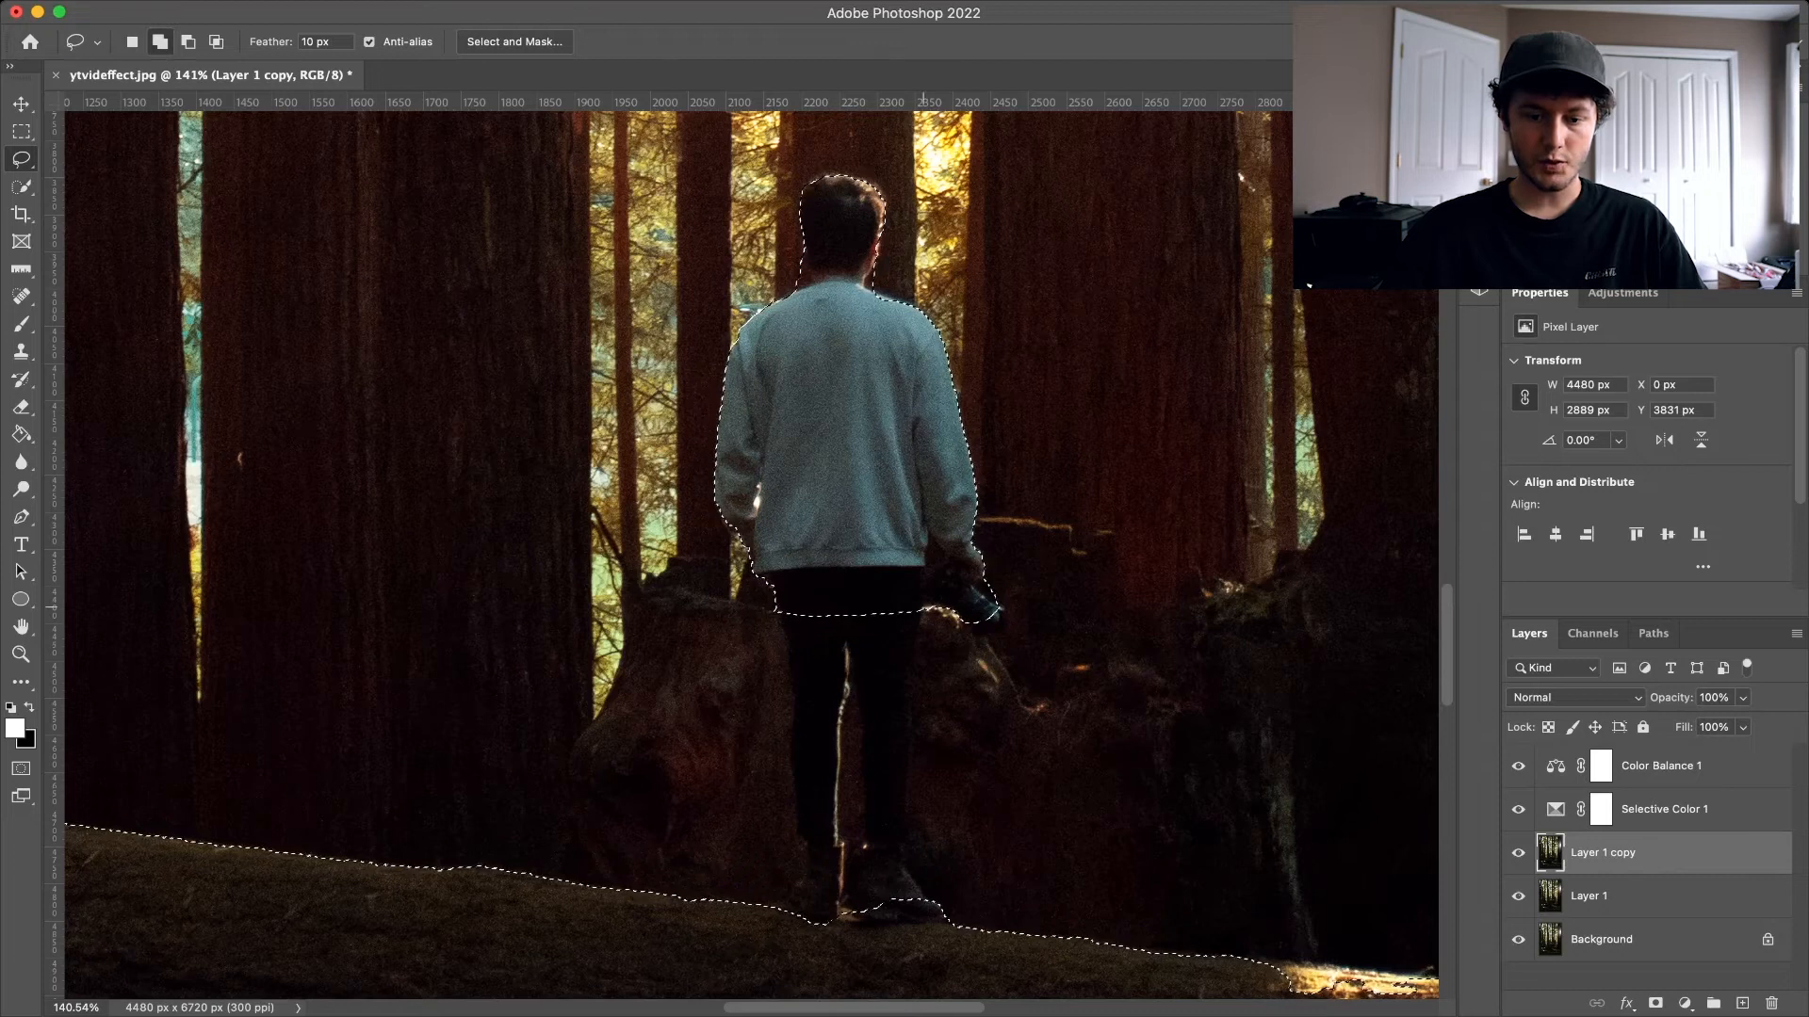
mouse_move(925, 608)
mouse_down()
mouse_move(912, 874)
mouse_move(939, 914)
mouse_move(796, 906)
mouse_move(810, 858)
mouse_move(778, 614)
mouse_move(921, 611)
mouse_up()
scroll(751, 556, down, 3)
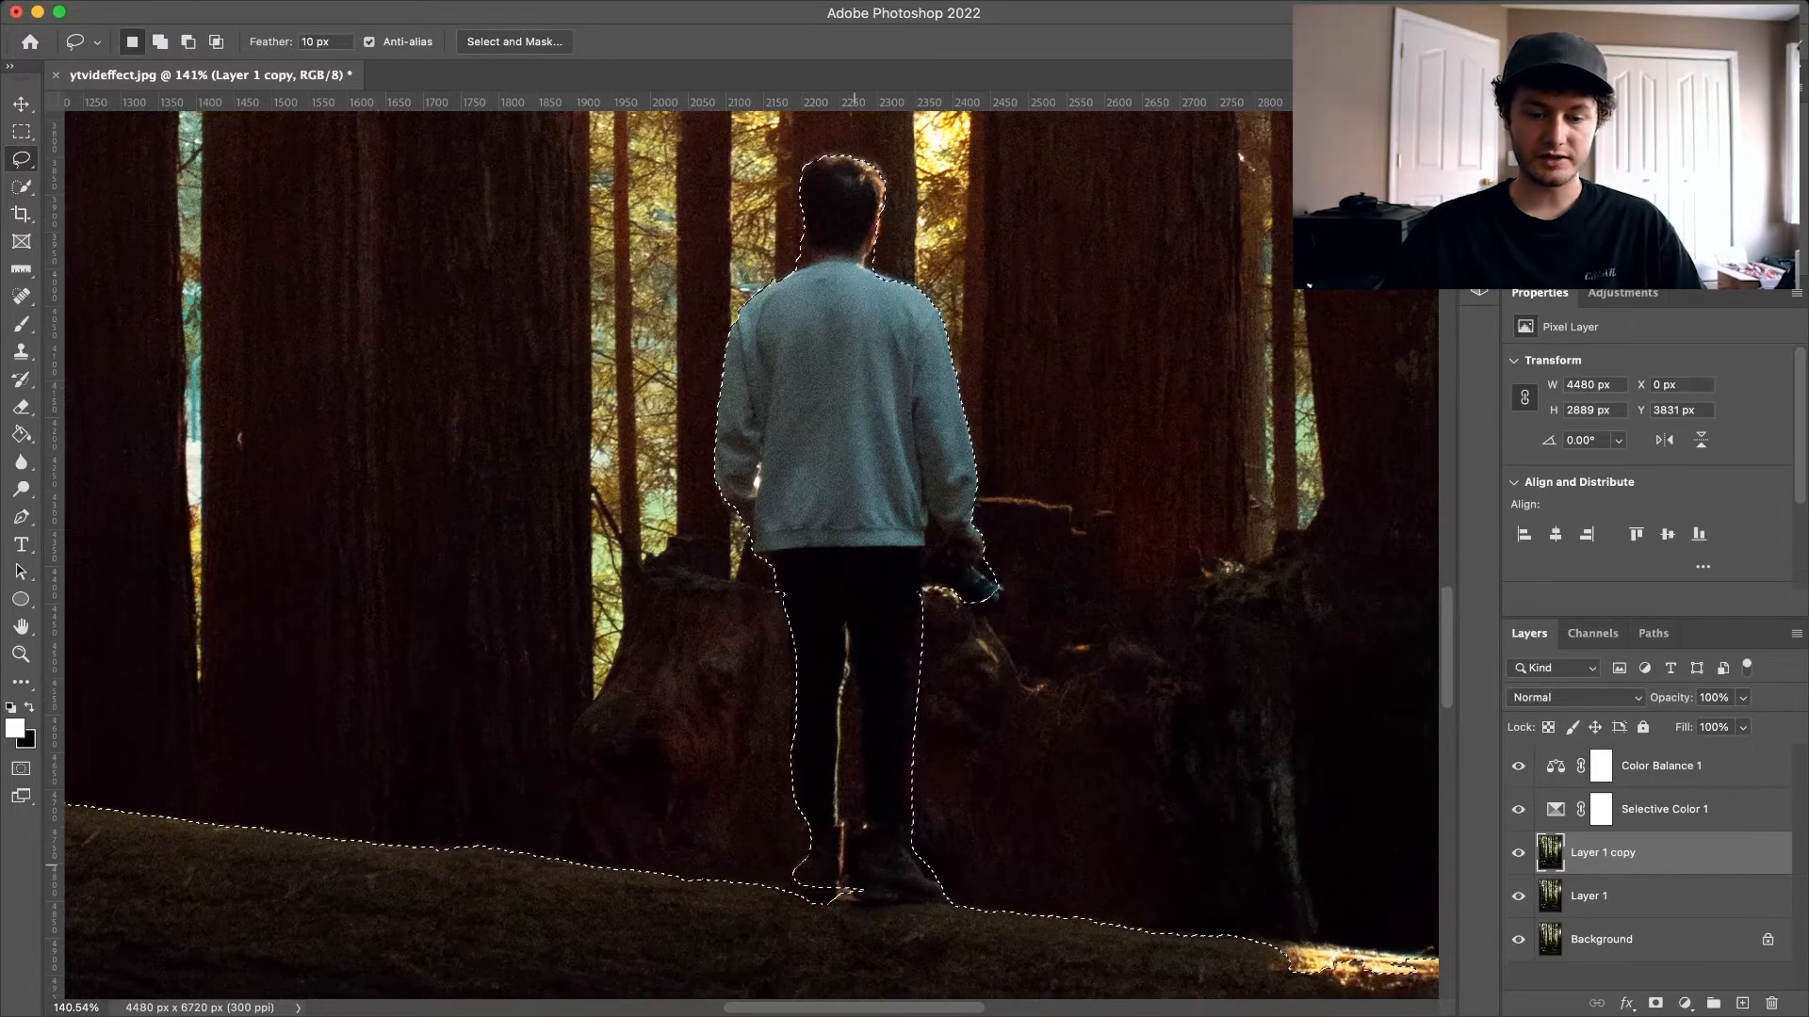
key(alt)
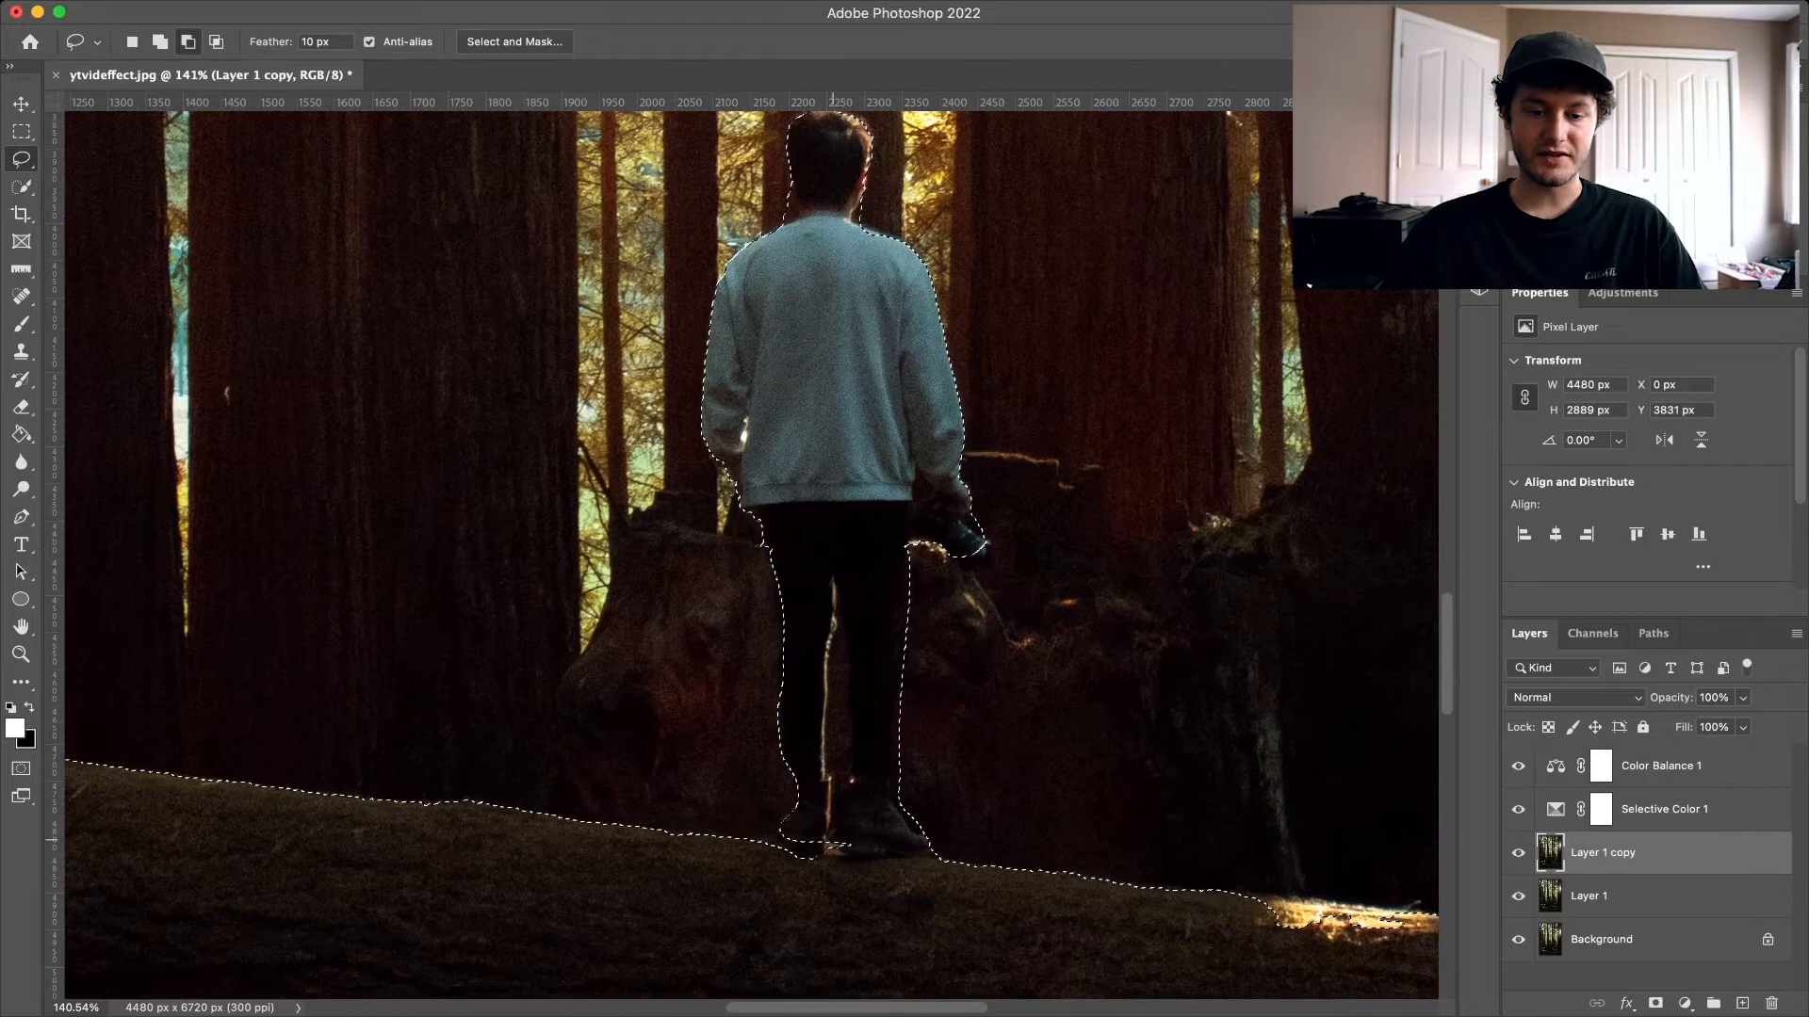
drag(829, 841, 833, 582)
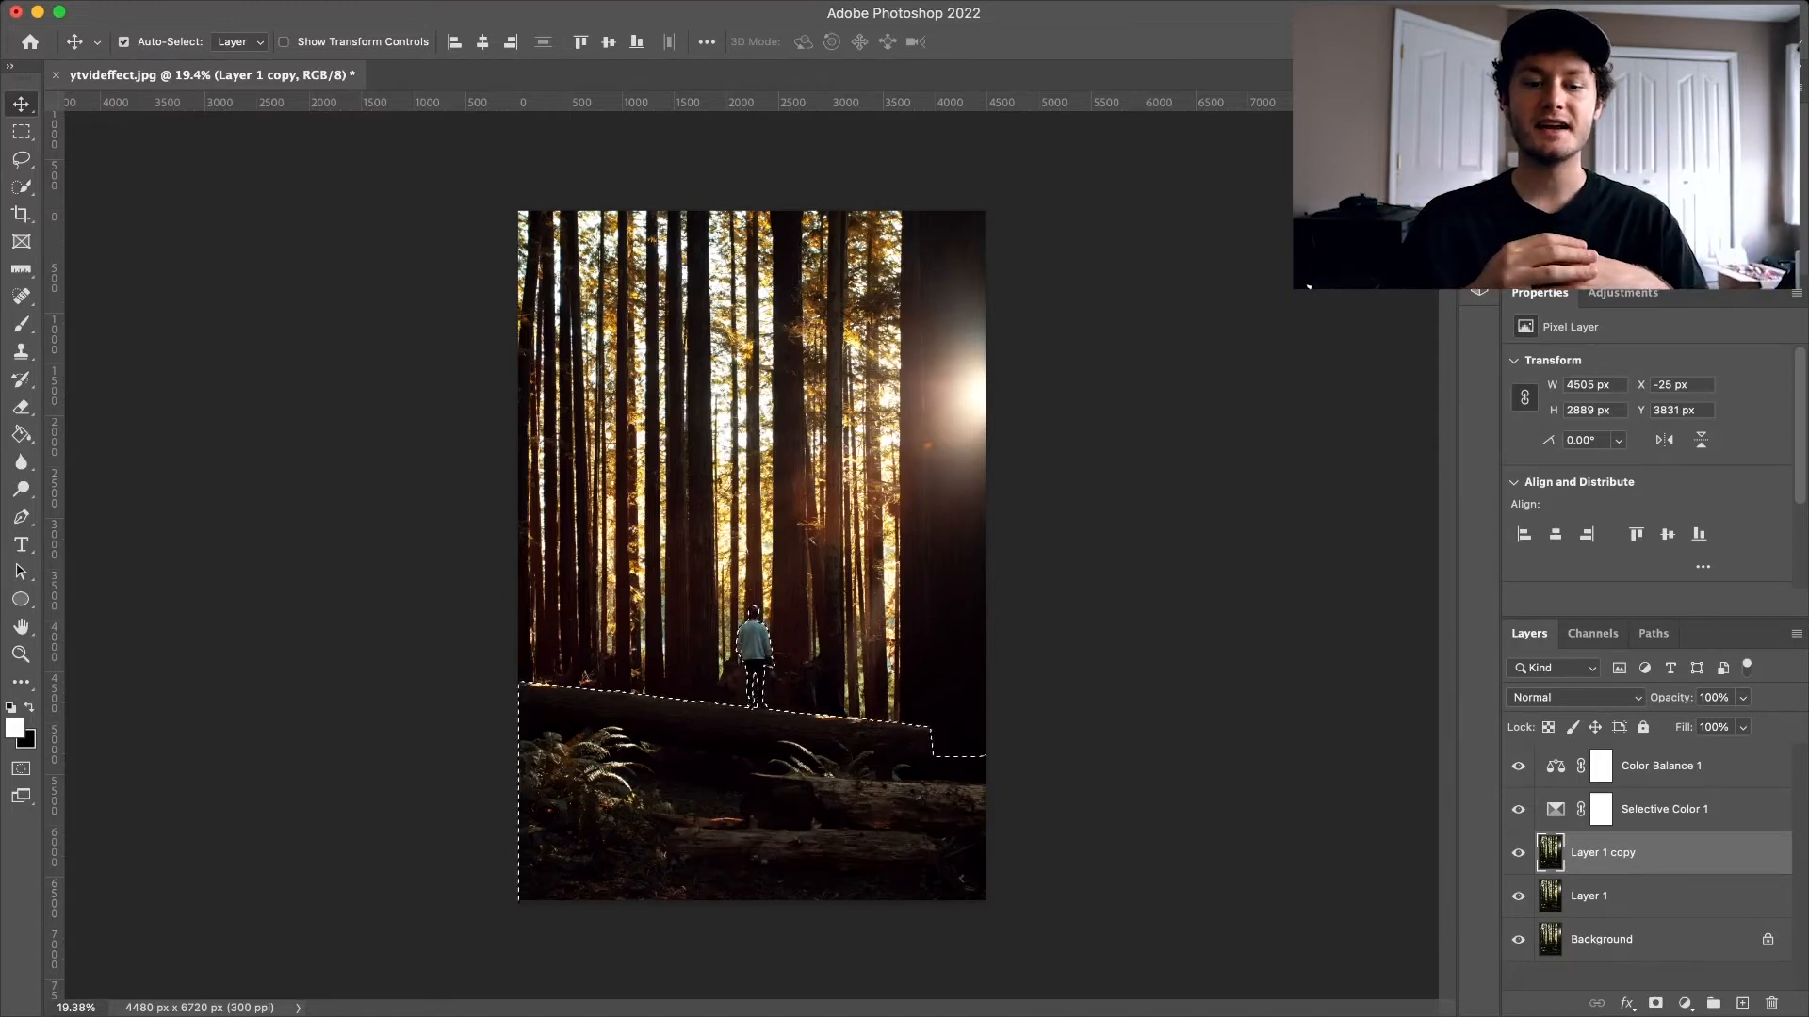
Copy the selected man and foreground to a new layer, and apply a vertical motion blur to Layer 1 copy
key(super+j)
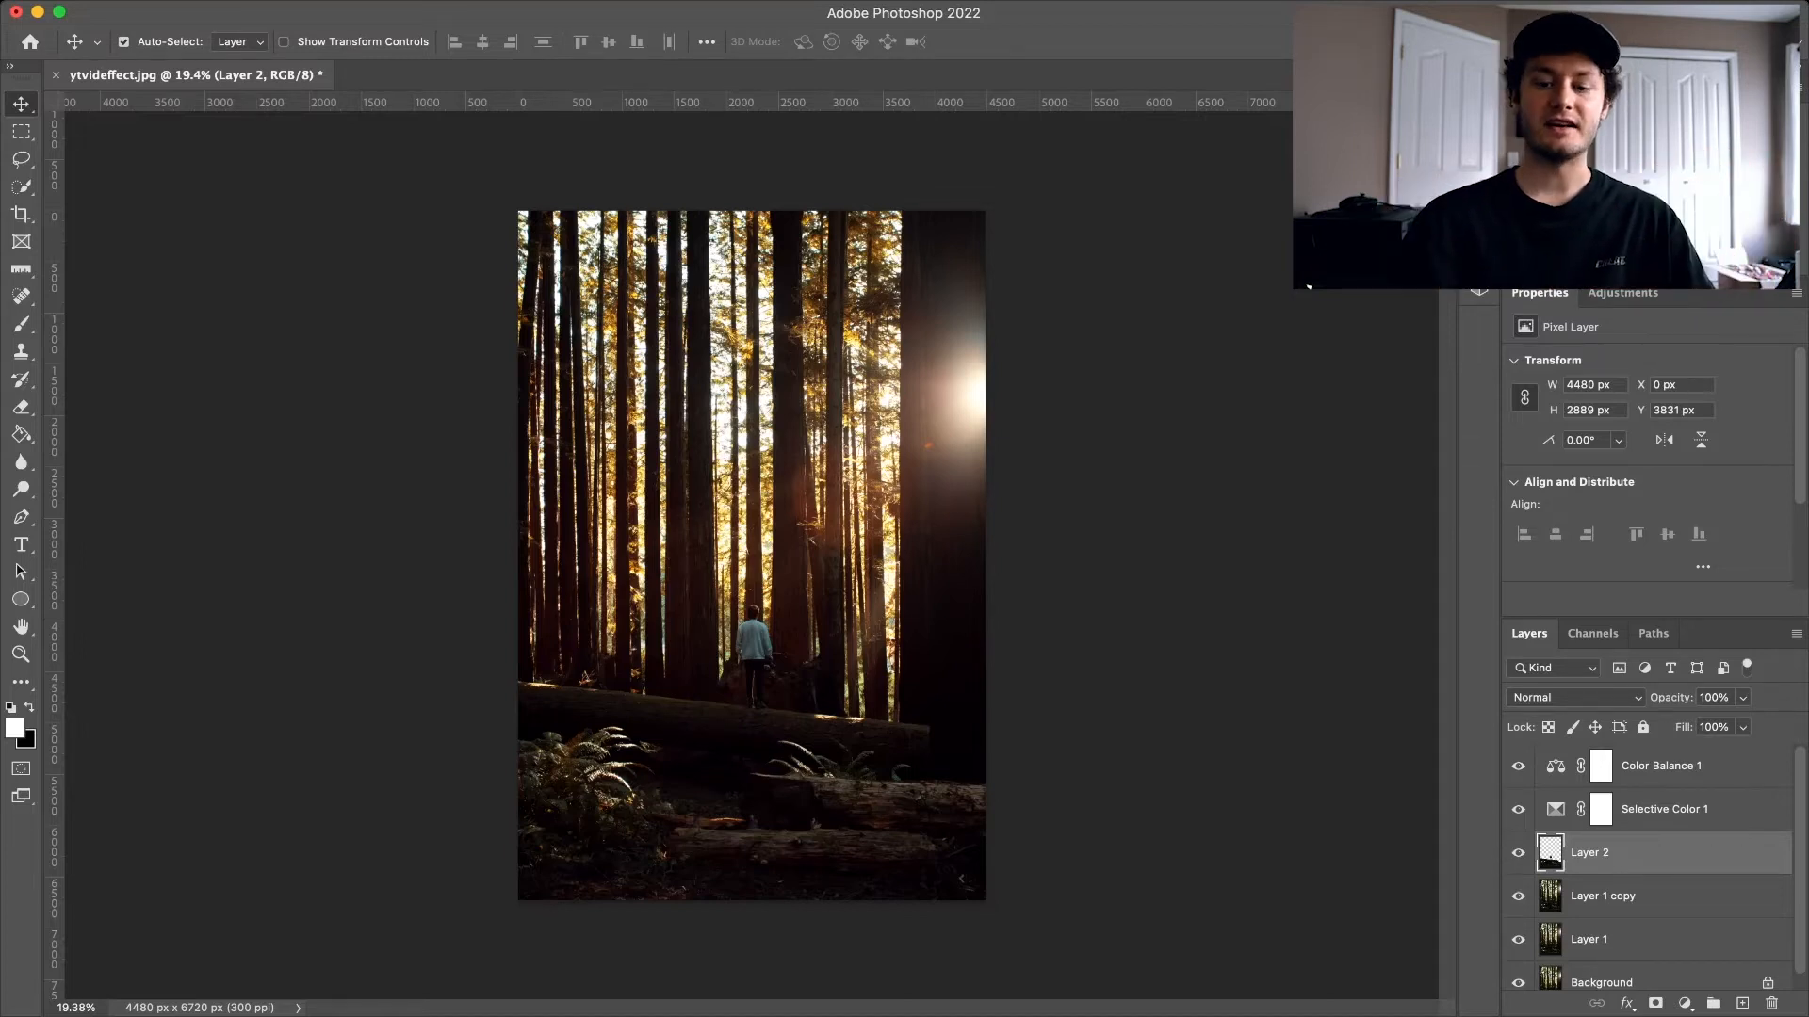
click(1603, 896)
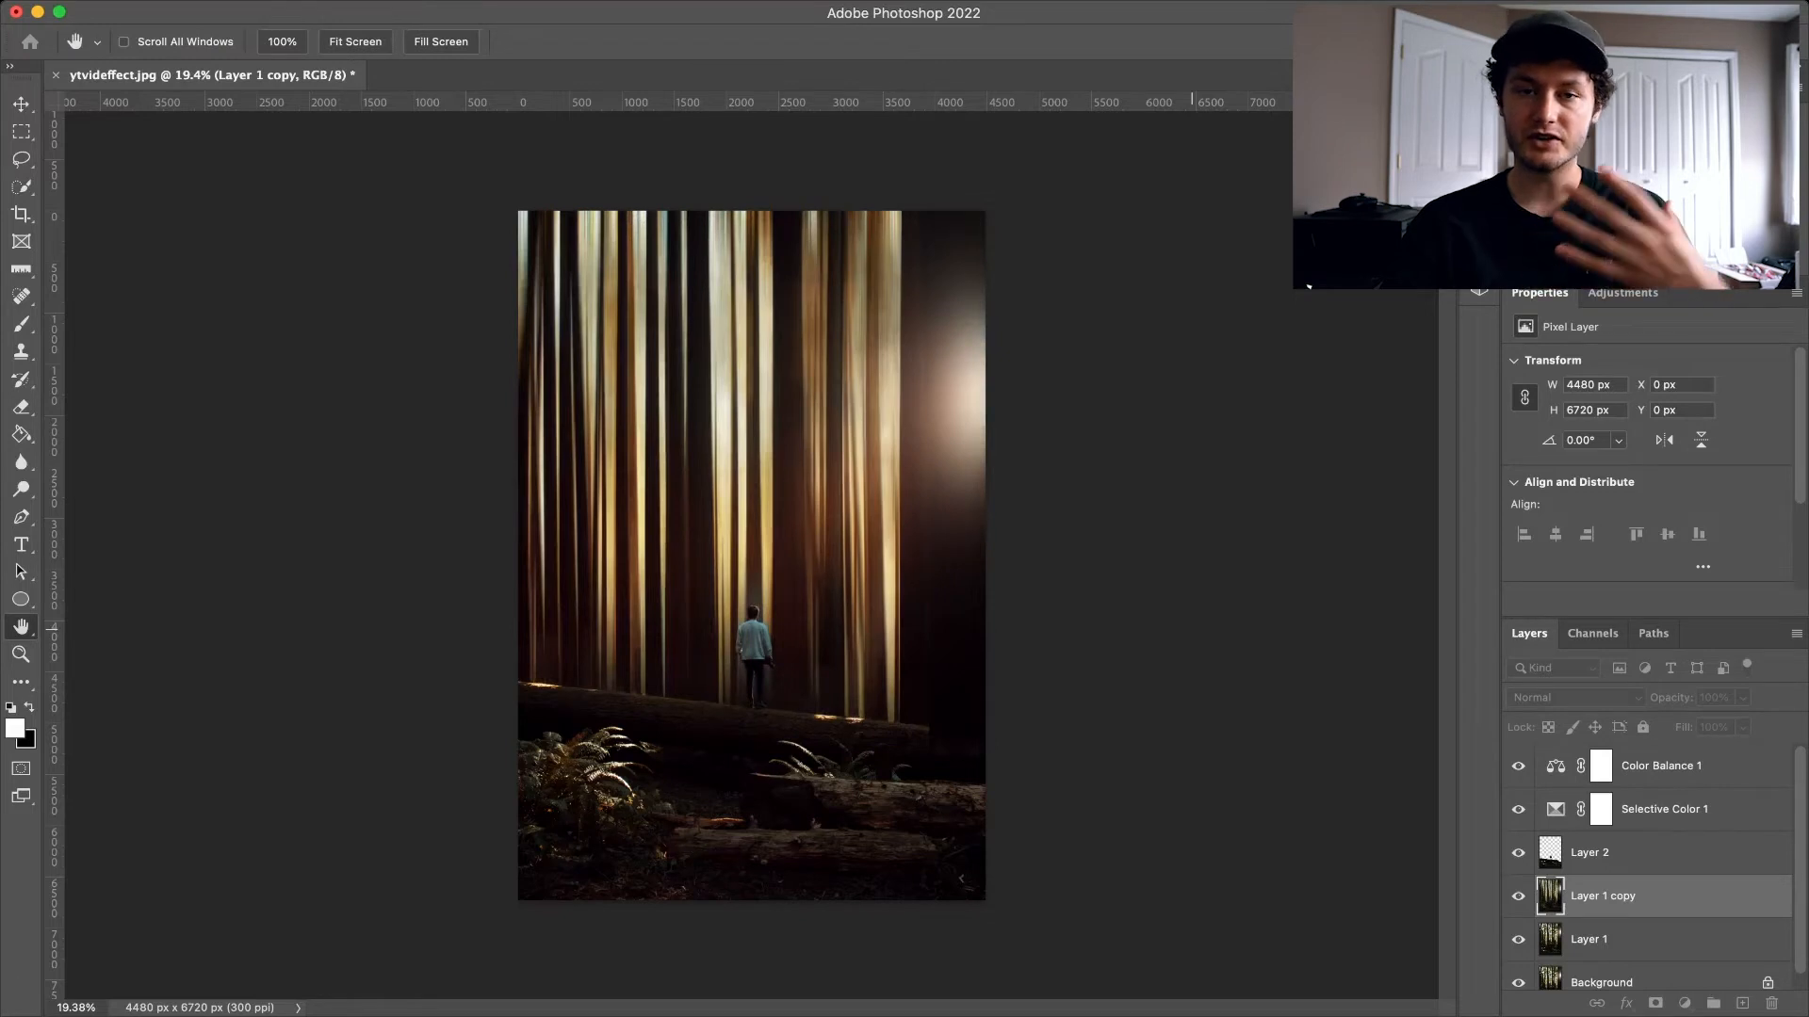
key(p)
key(p)
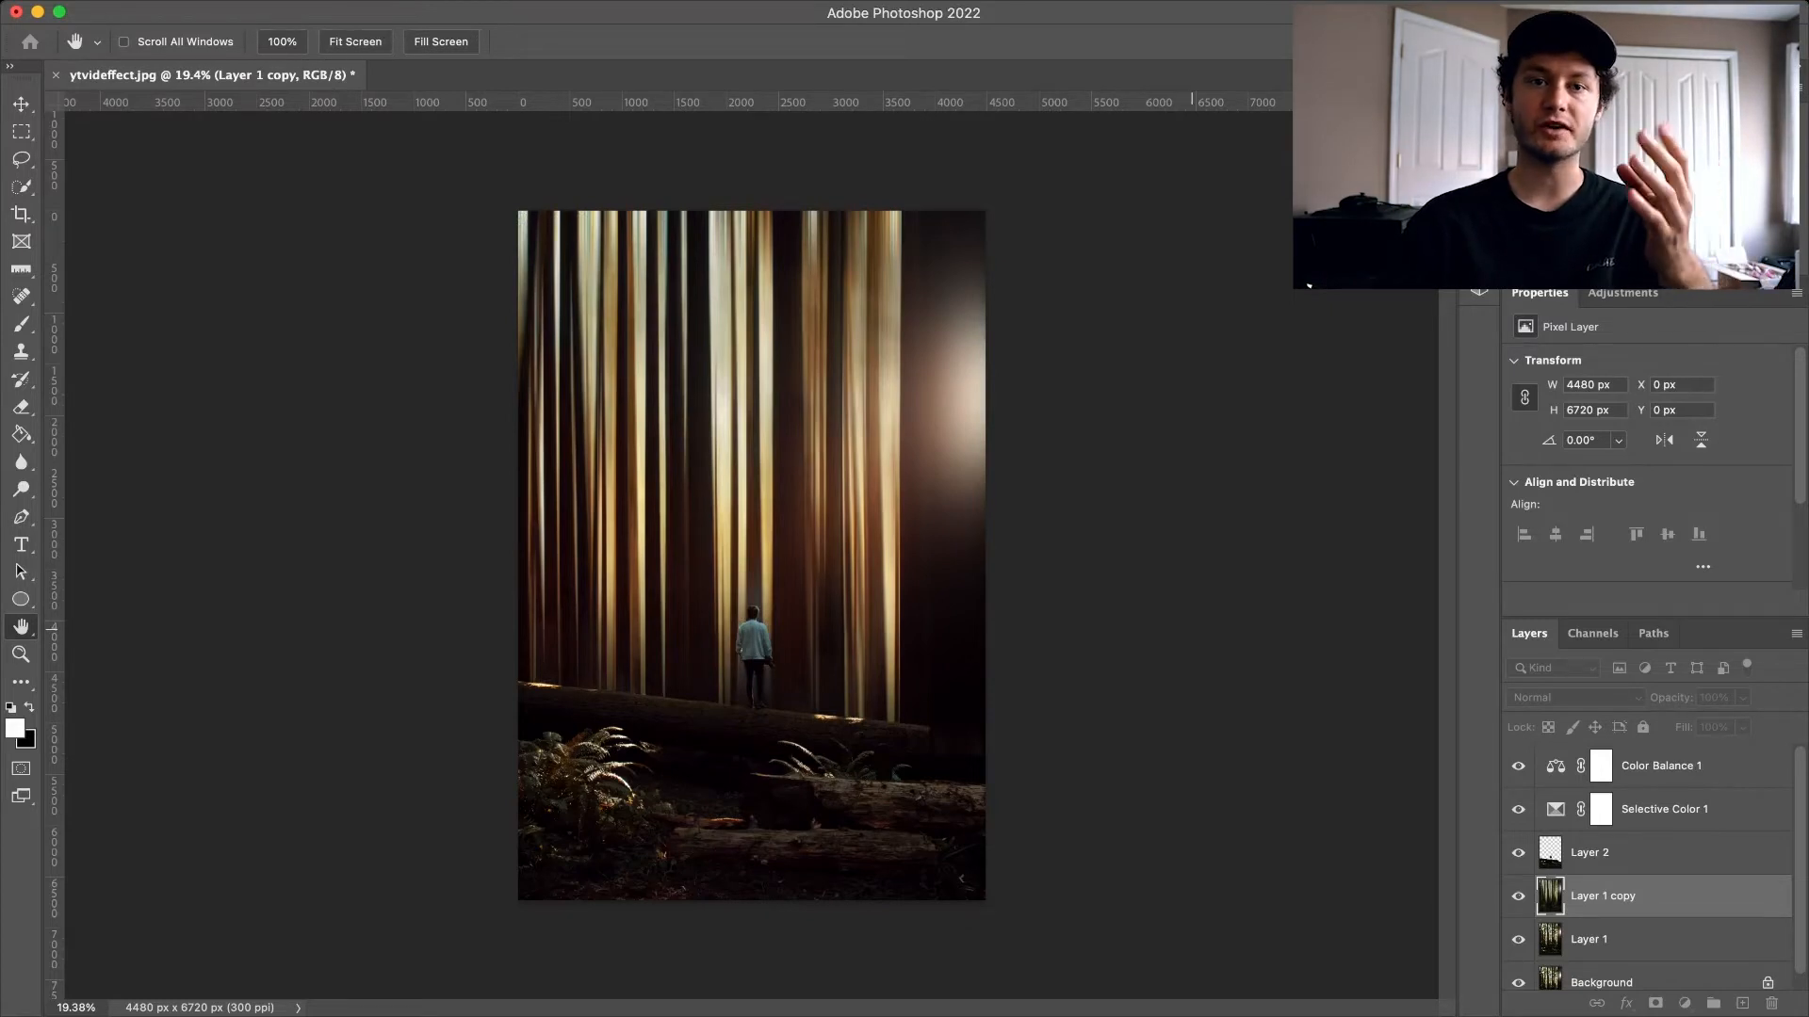
key(Return)
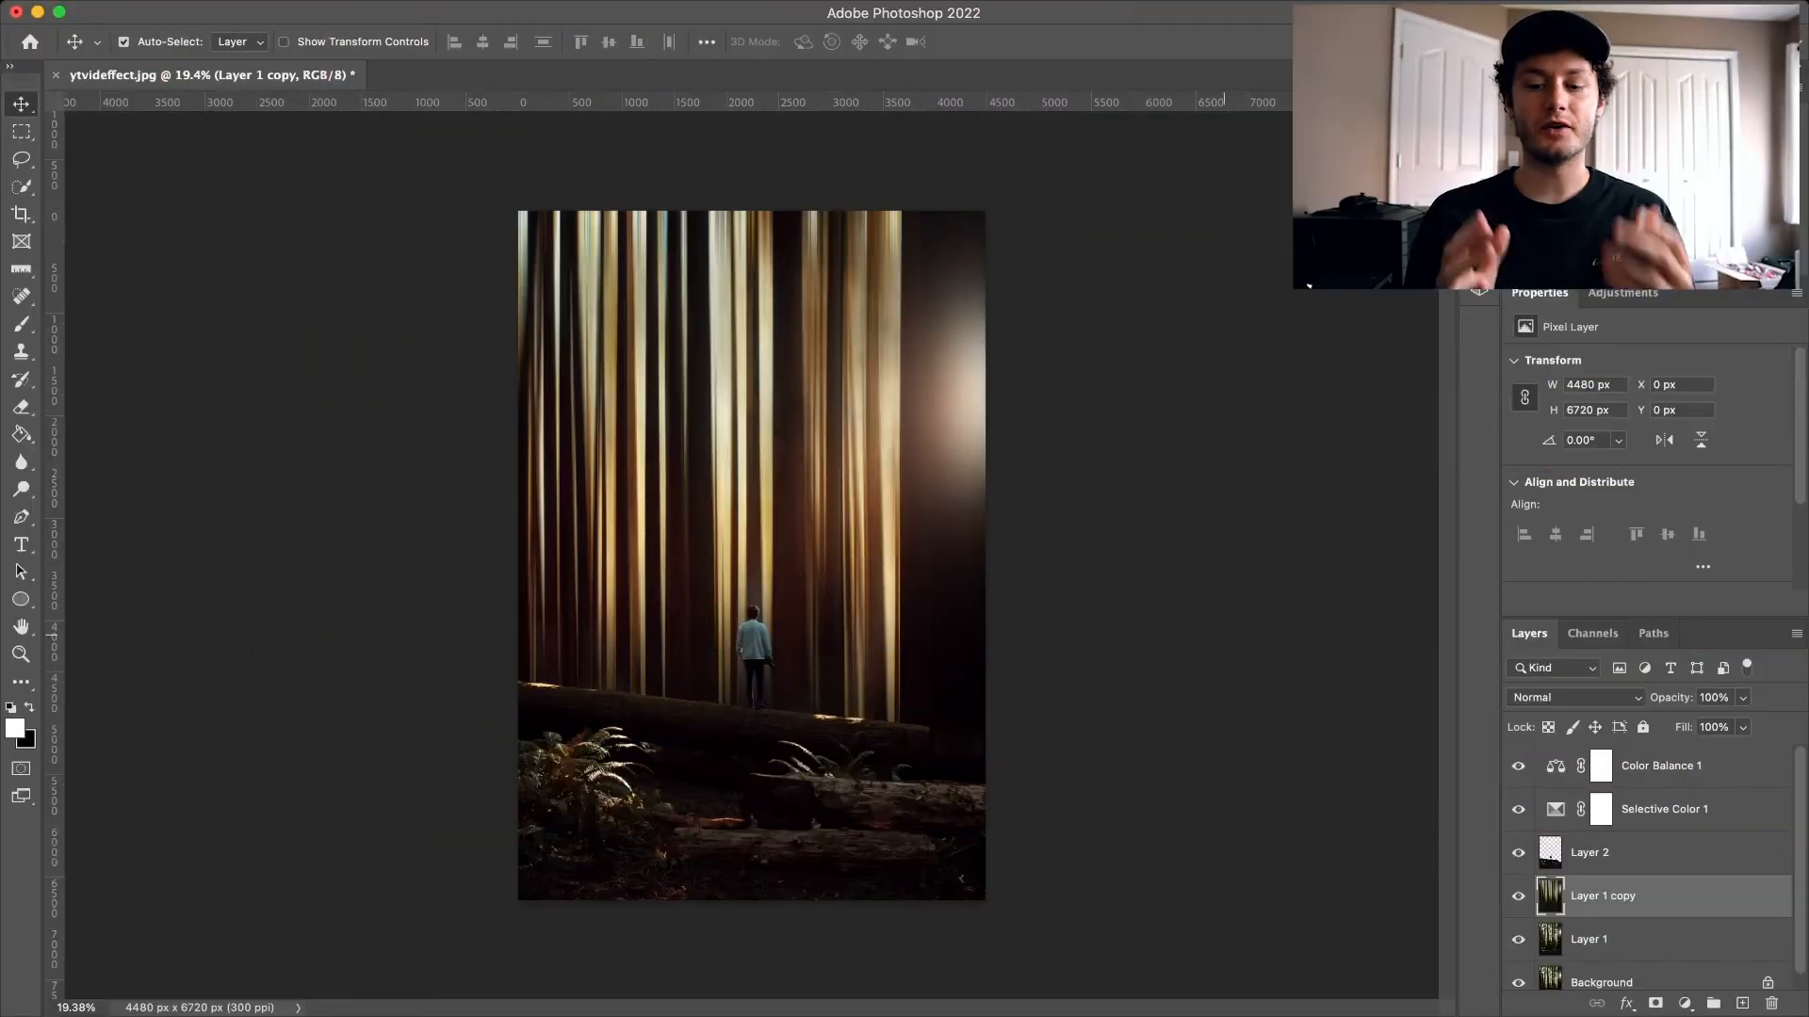
Compare the edit with the original by showing only the Background layer, and restore the visibility of all layers
scroll(1650, 881, down, 2)
alt+click(1517, 968)
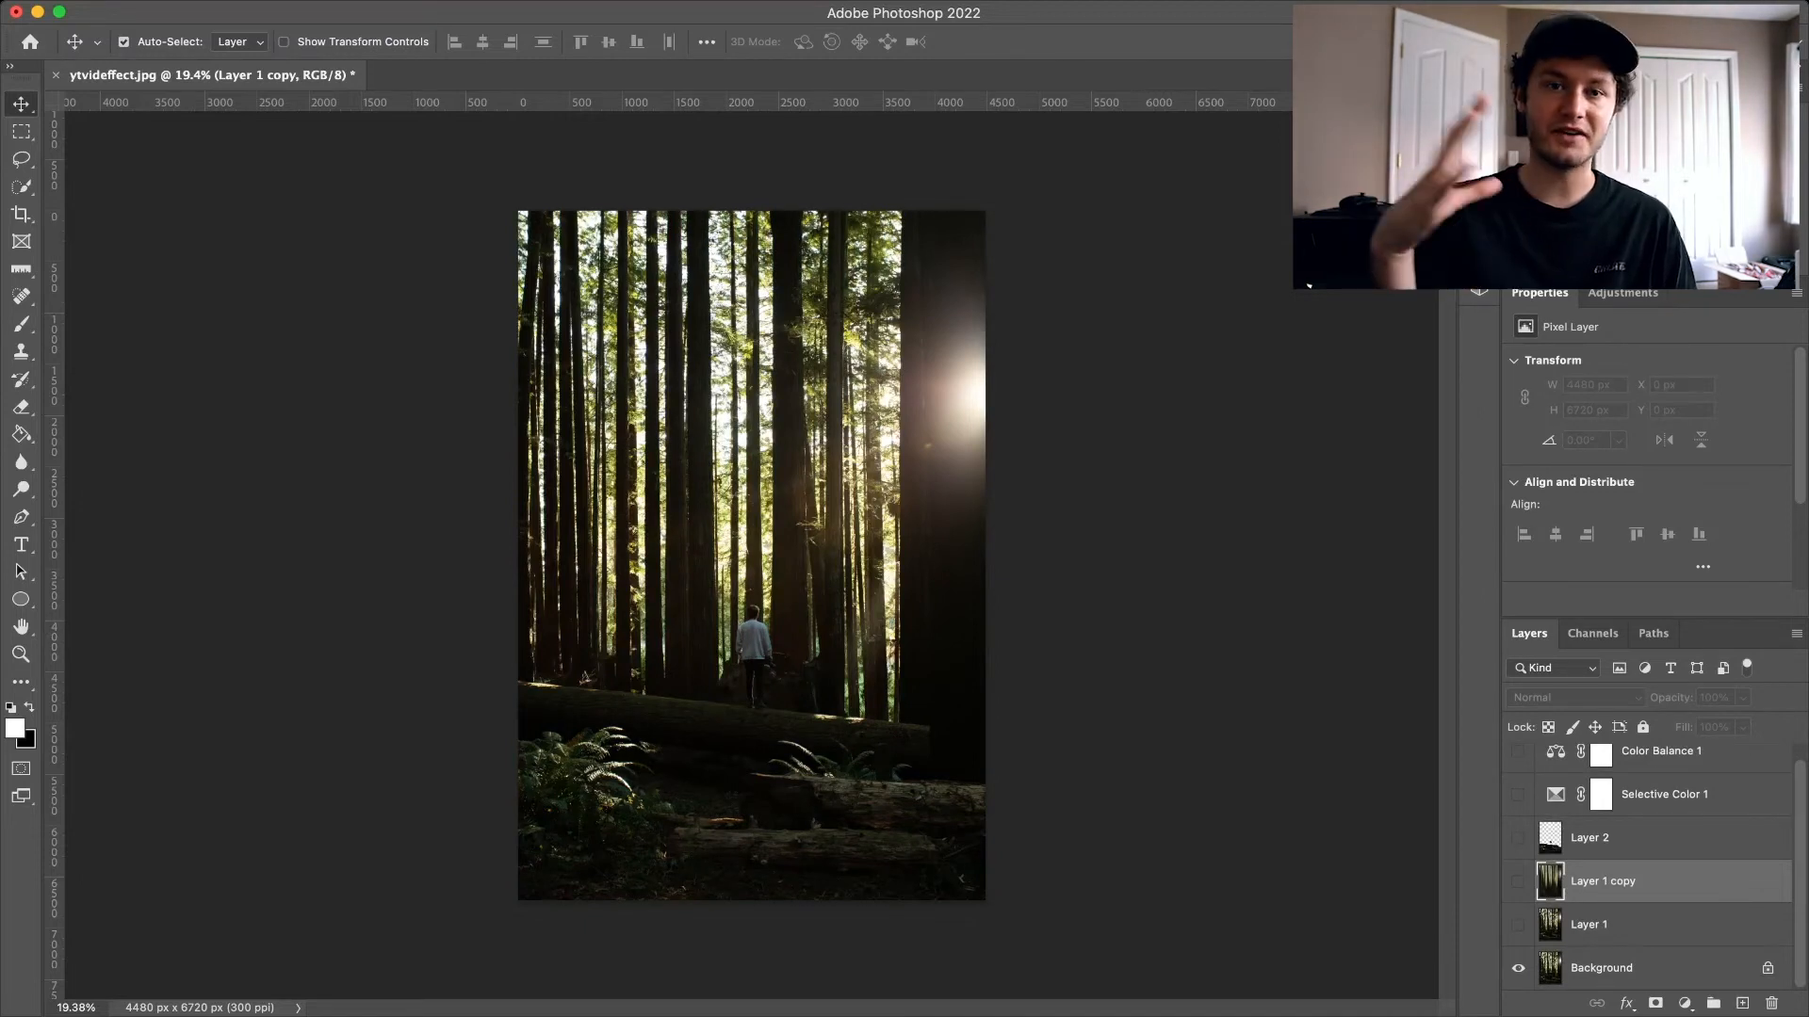
alt+click(1517, 969)
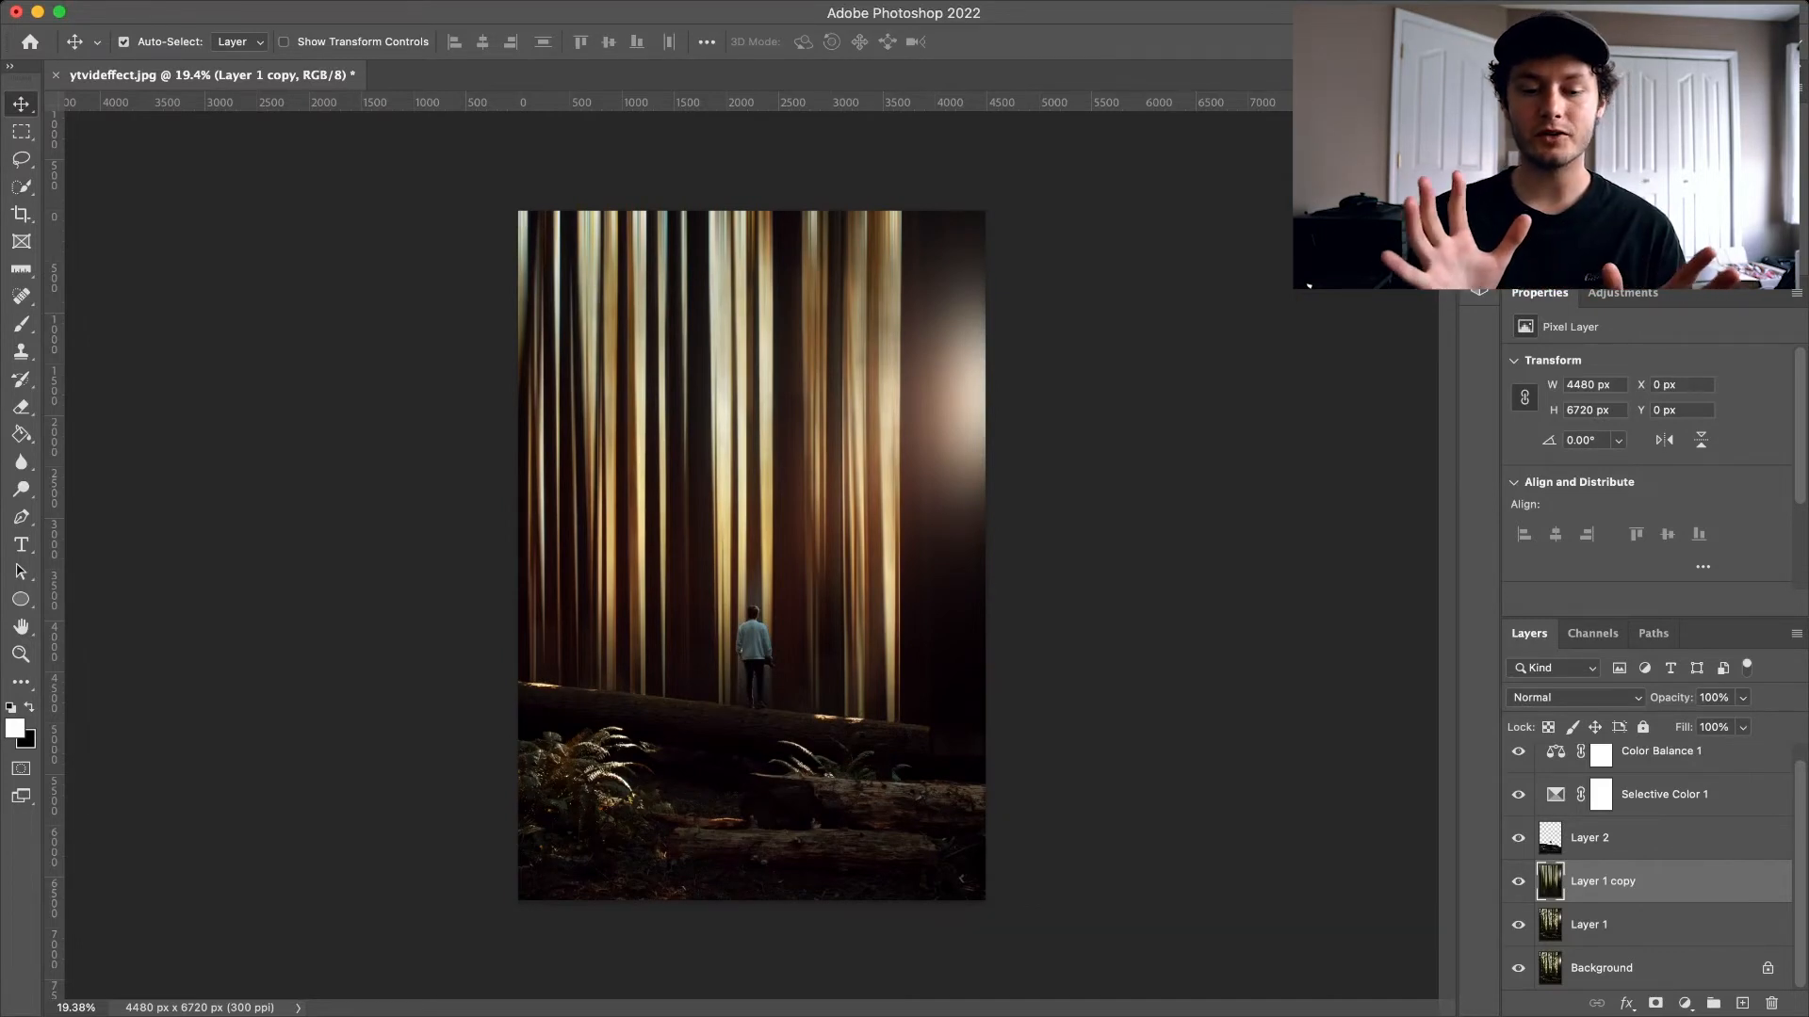
scroll(1649, 867, up, 1)
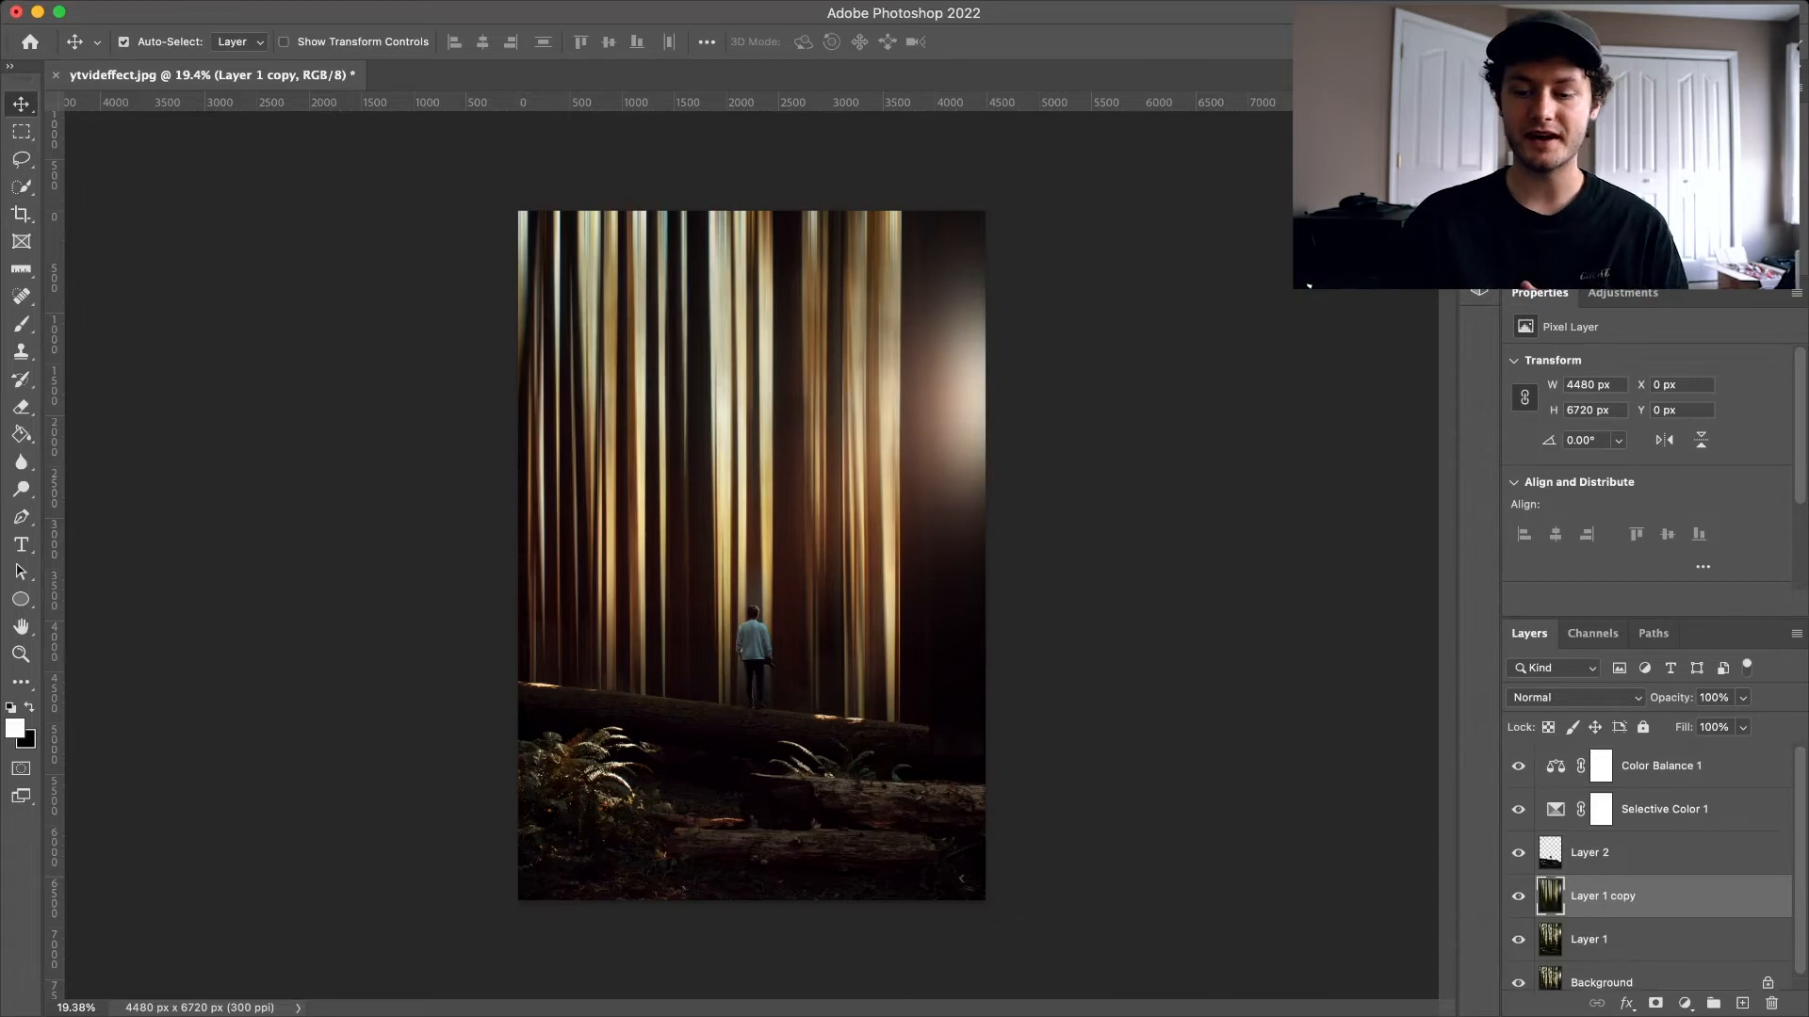
Add a Curves adjustment layer above Color Balance 1 and lift its midtones and shadows to brighten the image
click(1686, 766)
click(1622, 293)
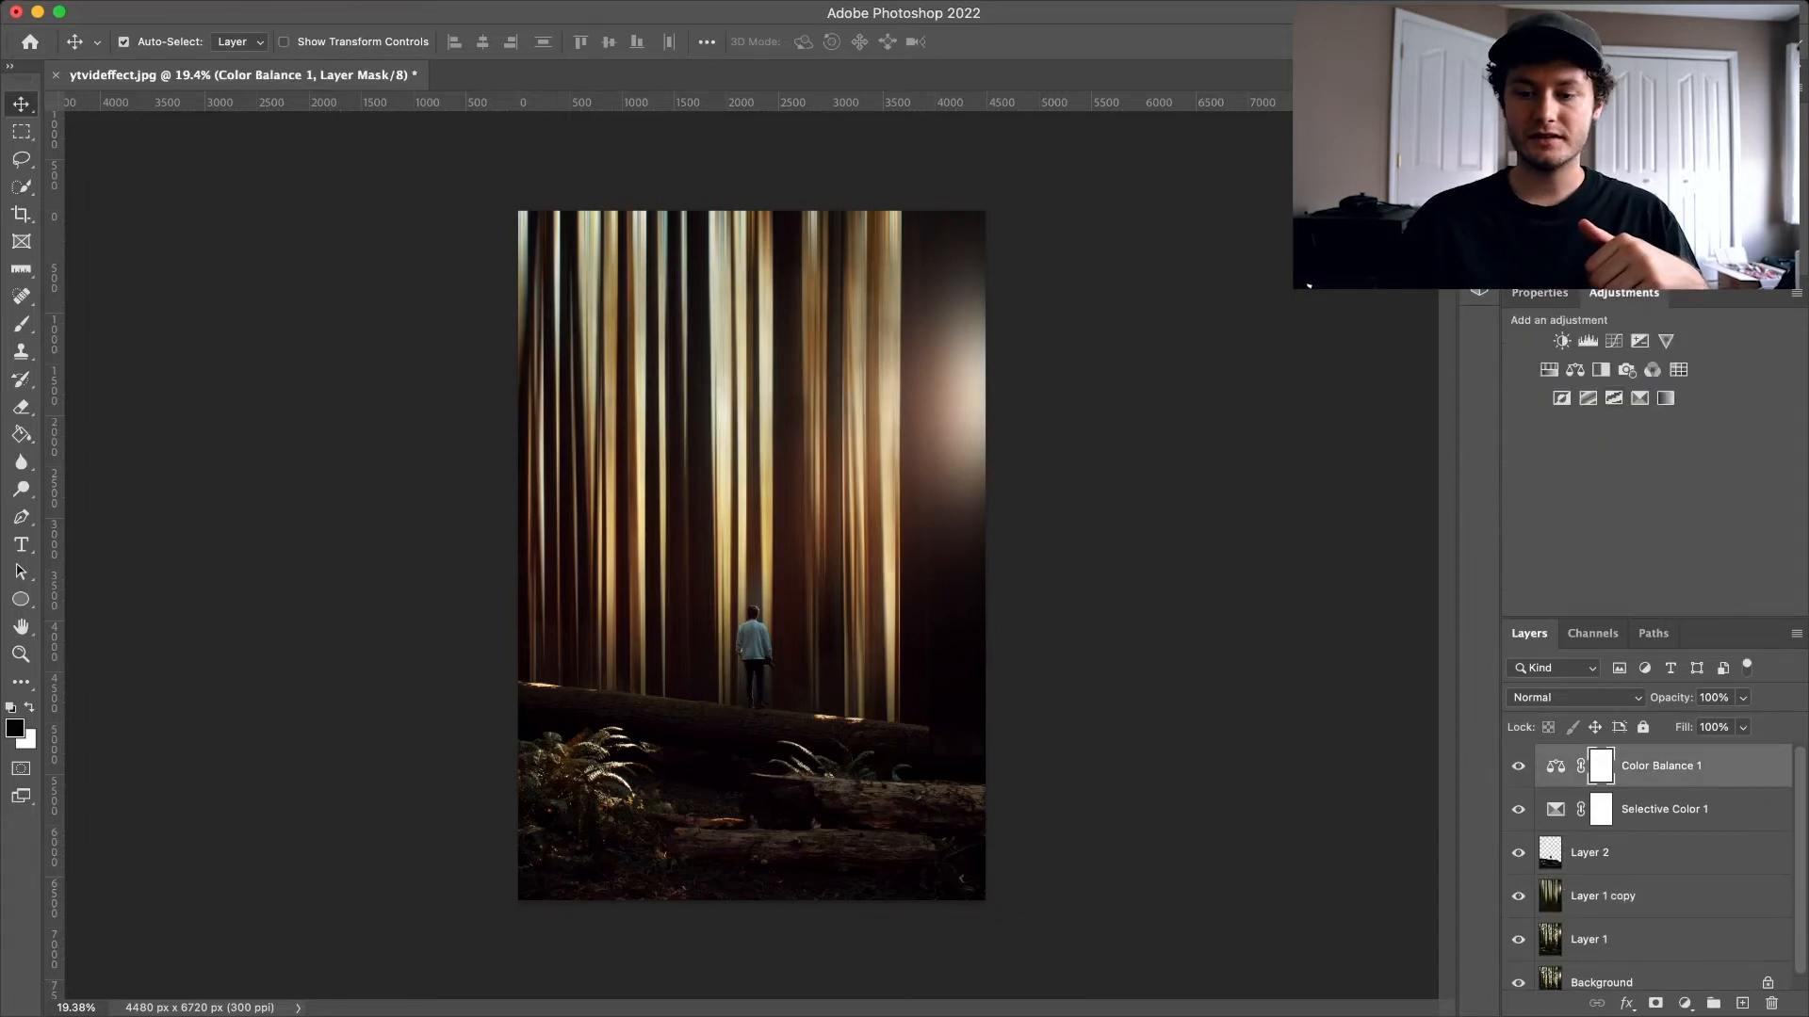
click(1614, 341)
drag(1668, 518, 1595, 499)
scroll(1665, 490, down, 3)
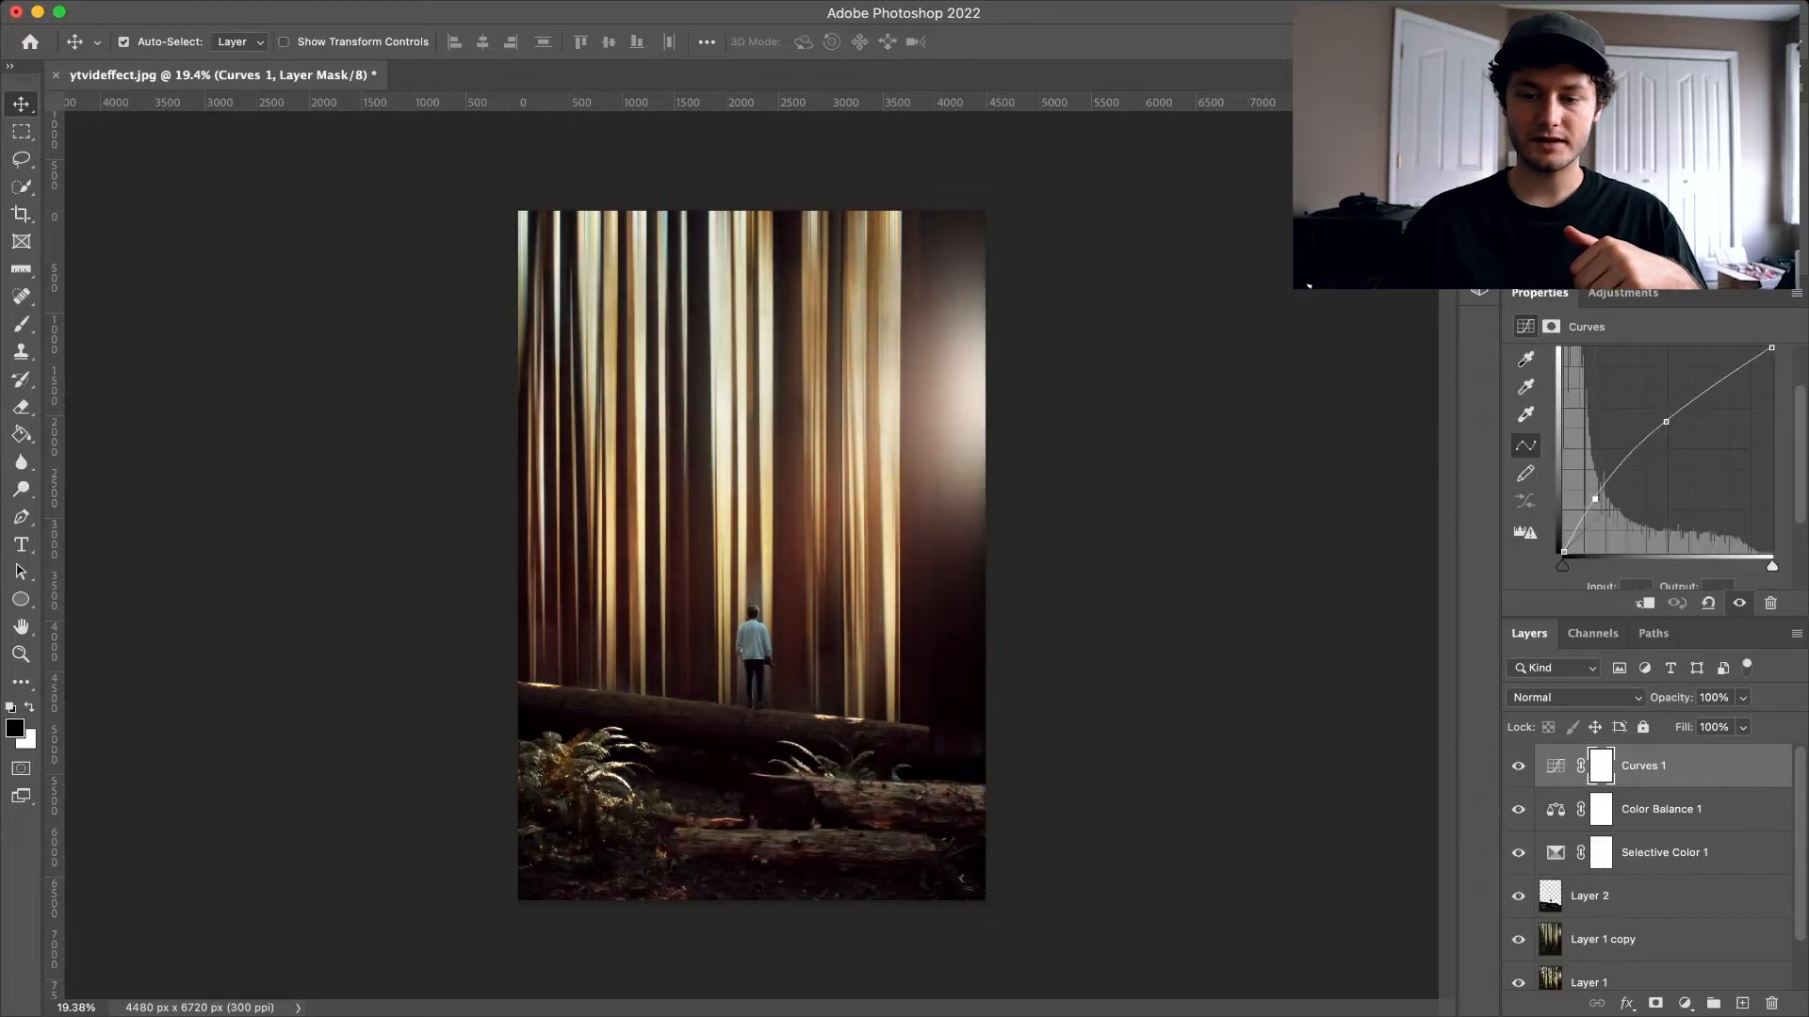
scroll(1594, 500, down, 3)
Add a second Curves adjustment layer, anchoring the midtones and darkening the shadows with a point at input 66, output 51
click(1622, 293)
click(1614, 341)
scroll(1637, 449, down, 3)
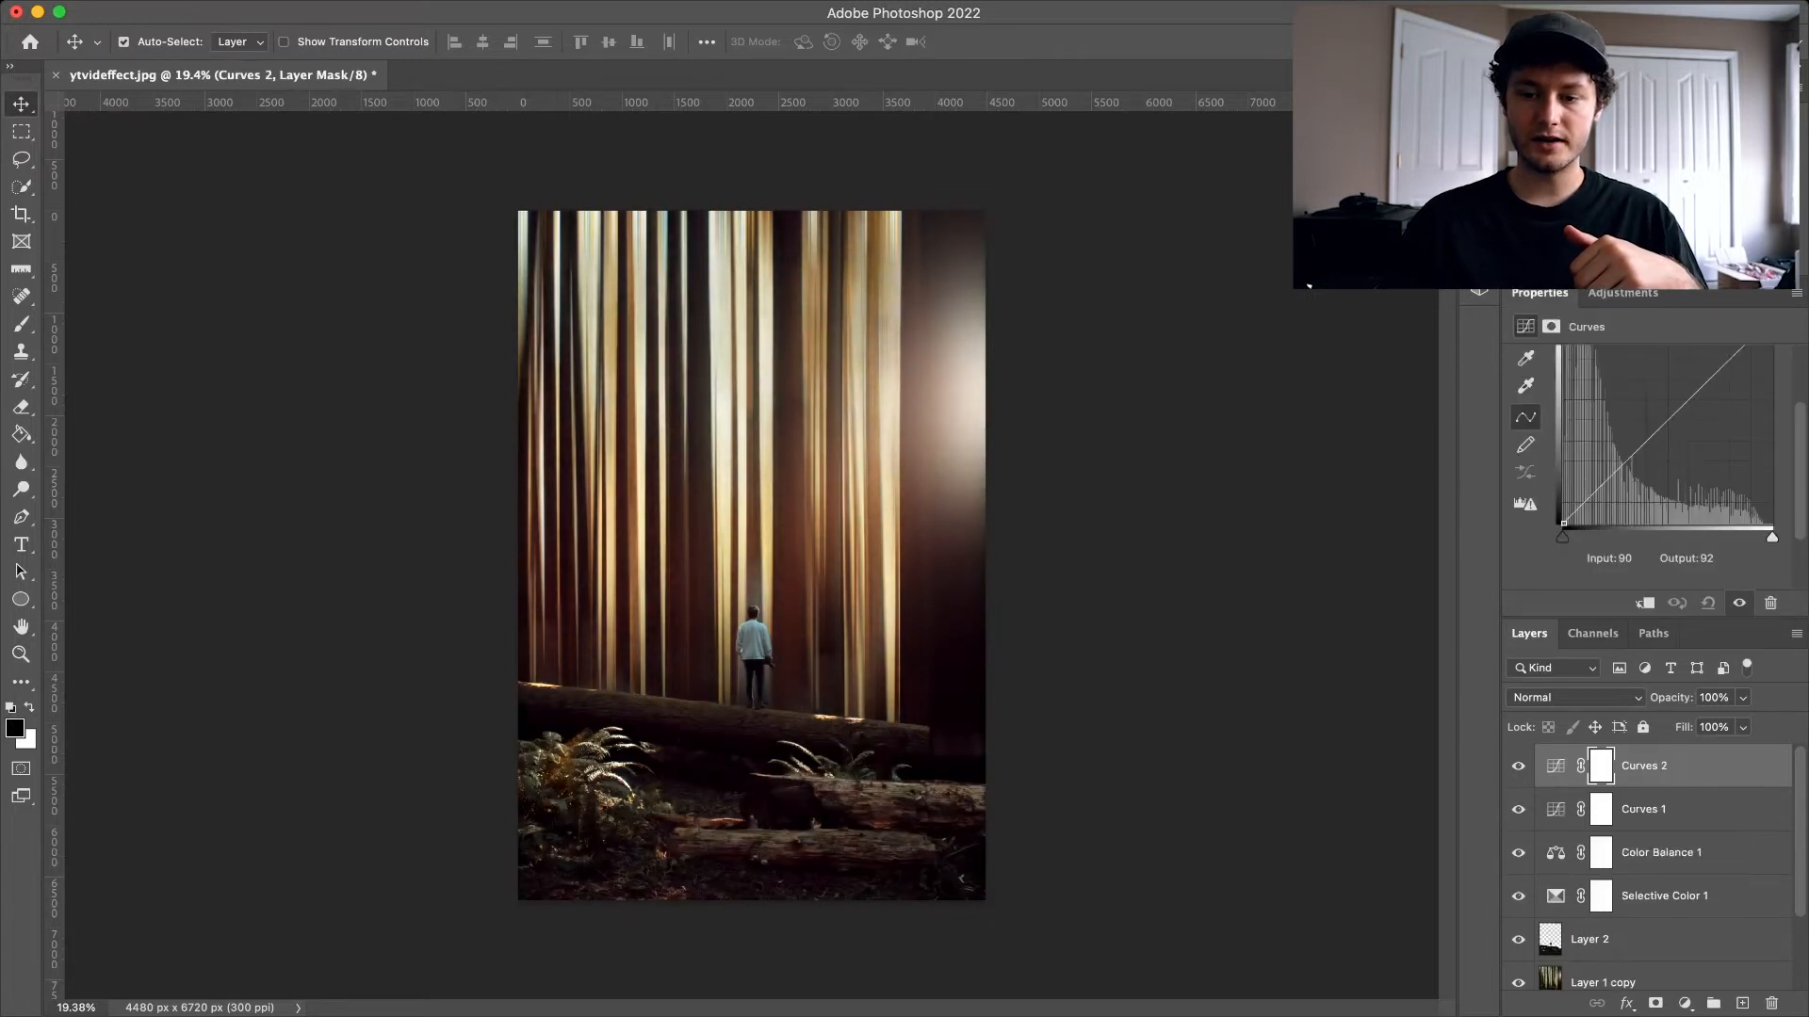
drag(1623, 467, 1669, 420)
drag(1618, 476, 1618, 482)
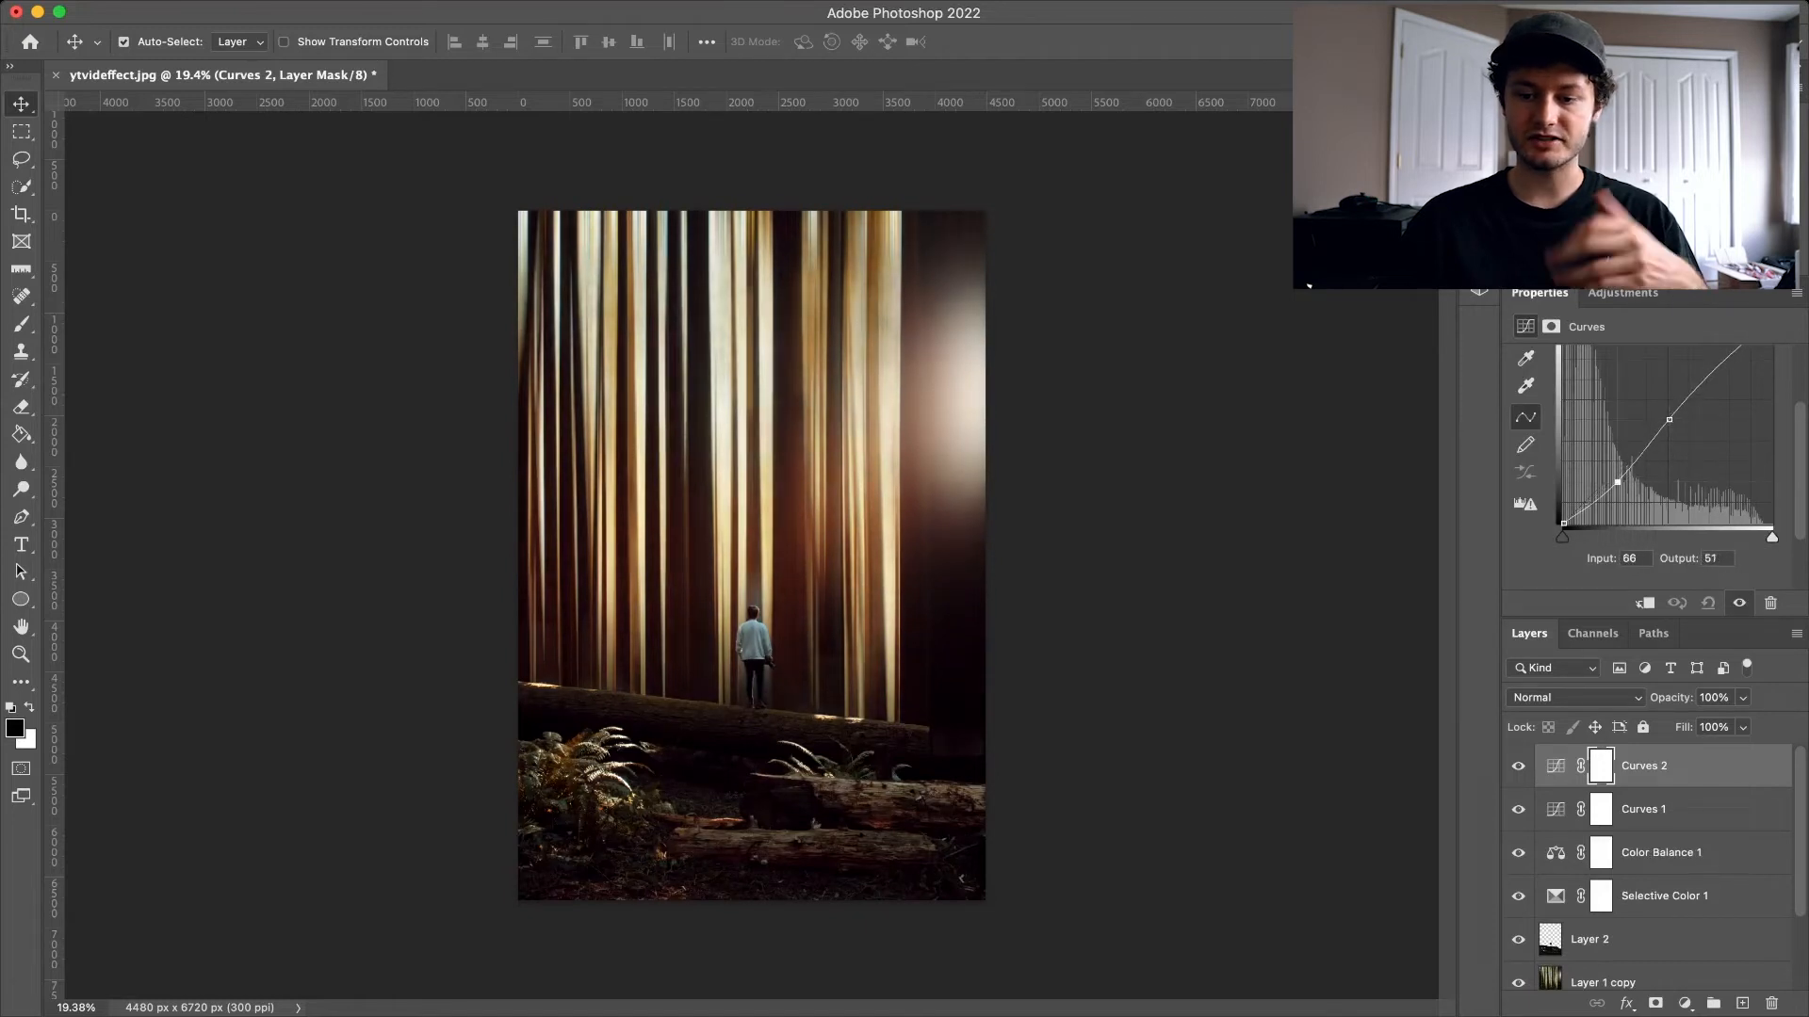